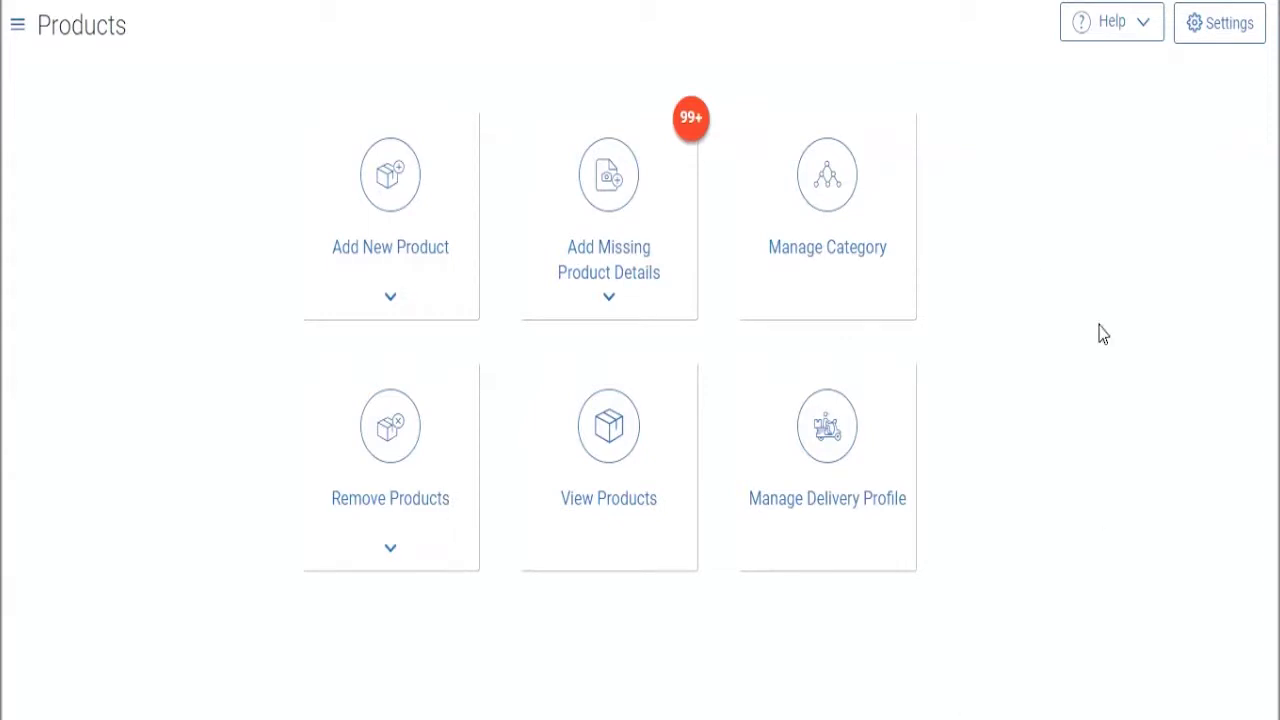
# Search the full product list for 'rice' items.
pyautogui.click(610, 530)
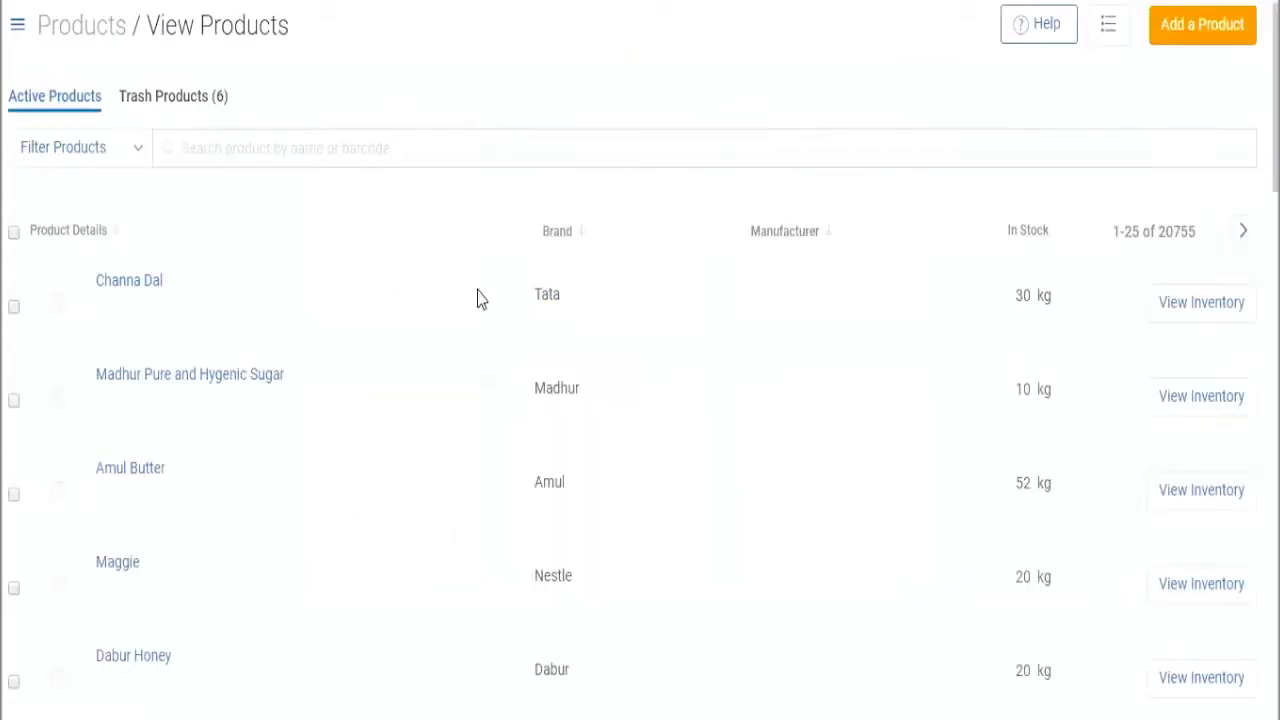
pyautogui.click(355, 148)
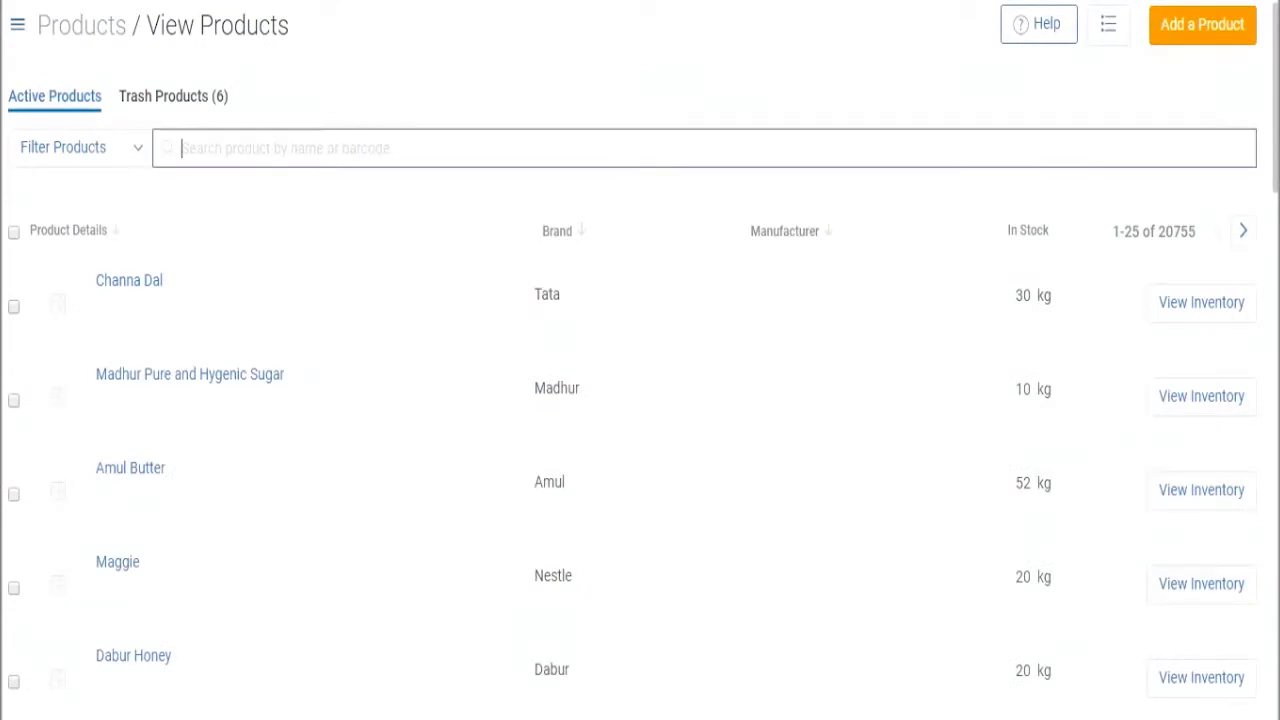
pyautogui.write('rice')
pyautogui.click(321, 204)
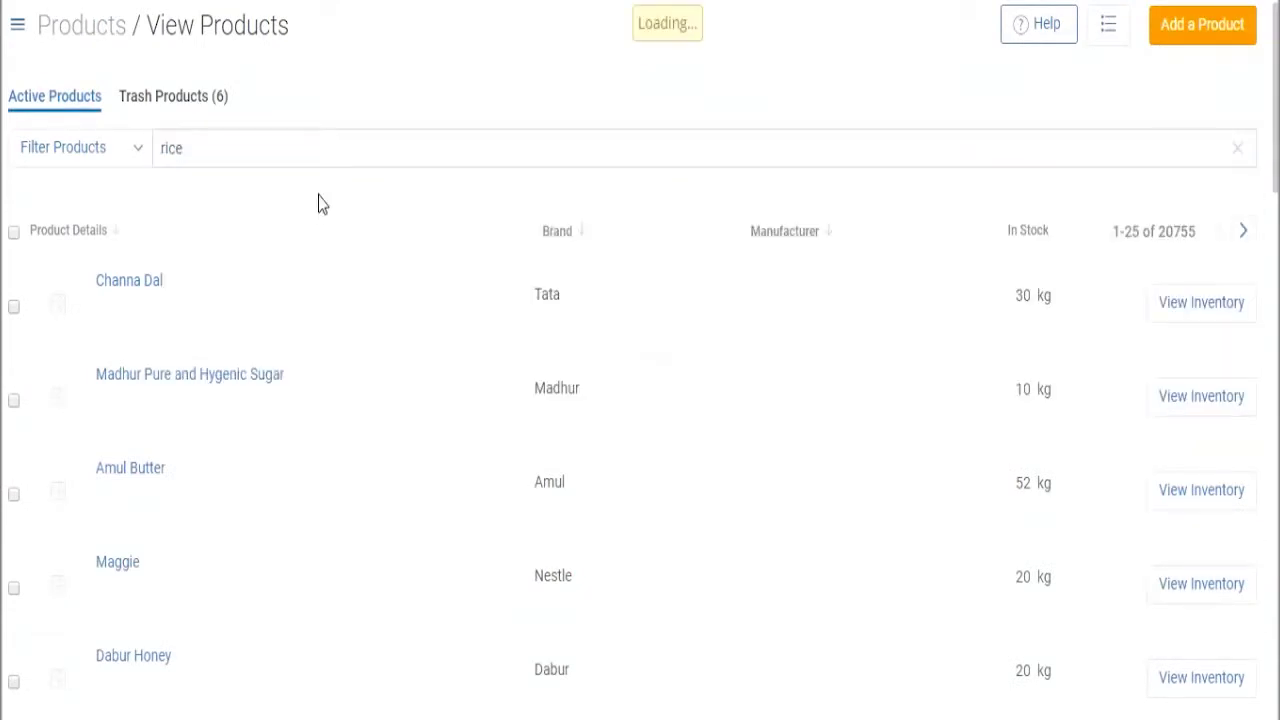
# Rename the Rice product to 'Kohinoor Rice'.
pyautogui.click(108, 280)
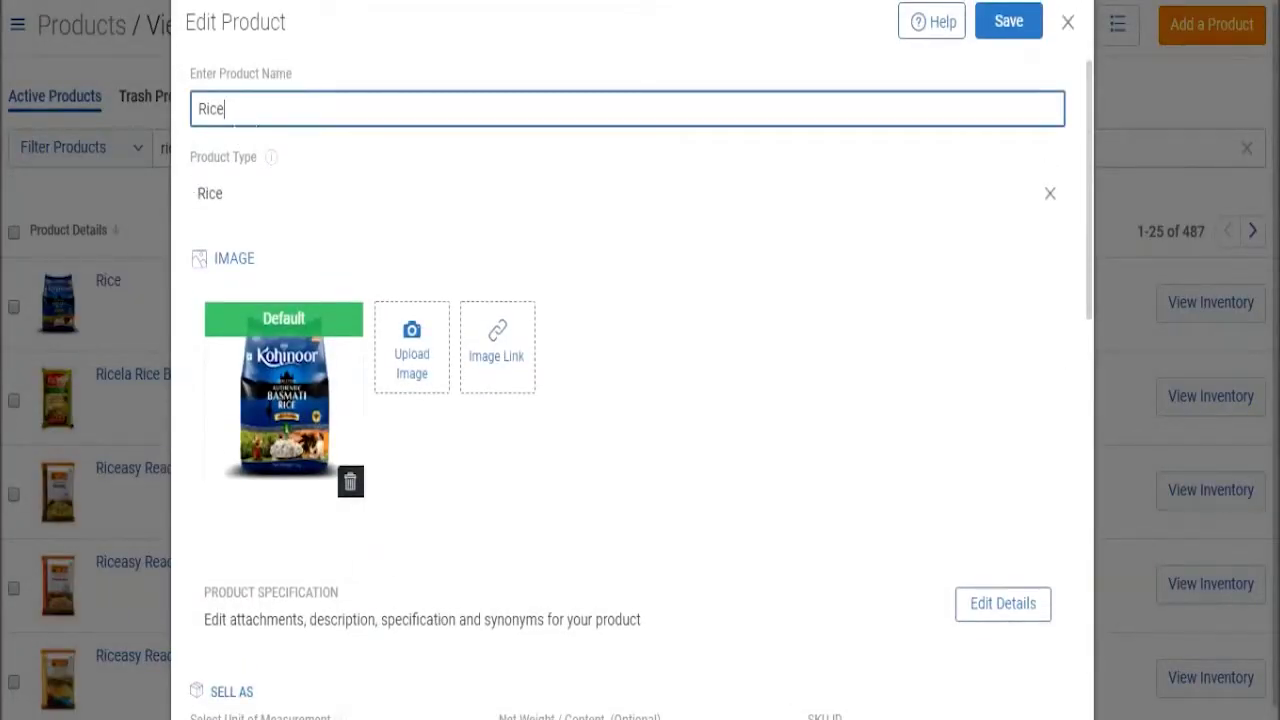
pyautogui.press('Home')
pyautogui.write('Kohinoor')
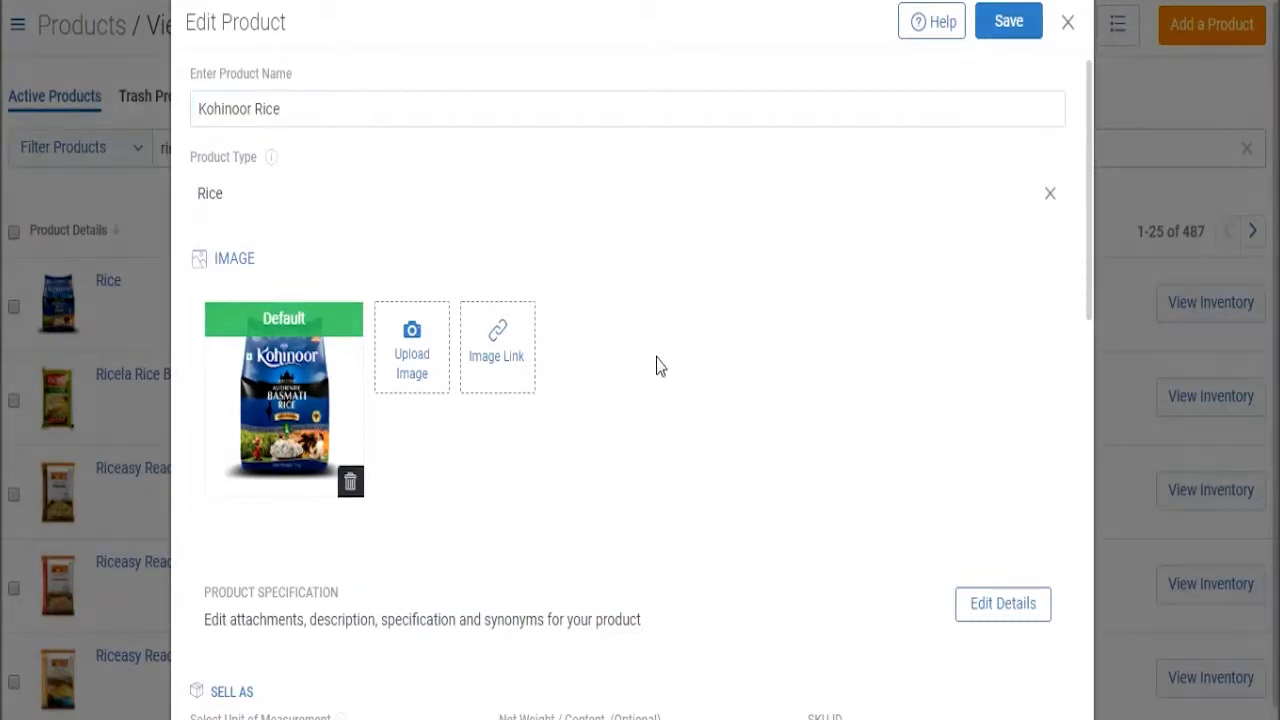
# Add a second product image fetched from a pasted web link.
pyautogui.click(520, 362)
pyautogui.click(560, 470)
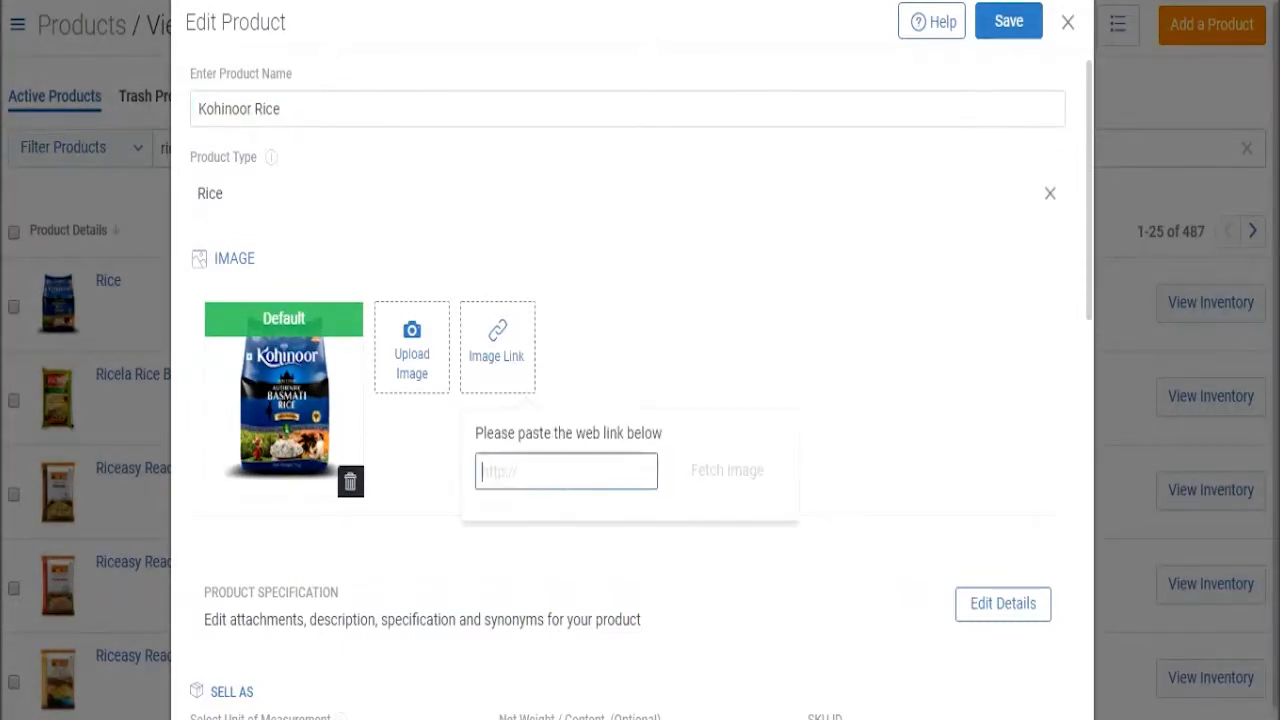
pyautogui.hotkey('ctrl', 'v')
pyautogui.click(743, 471)
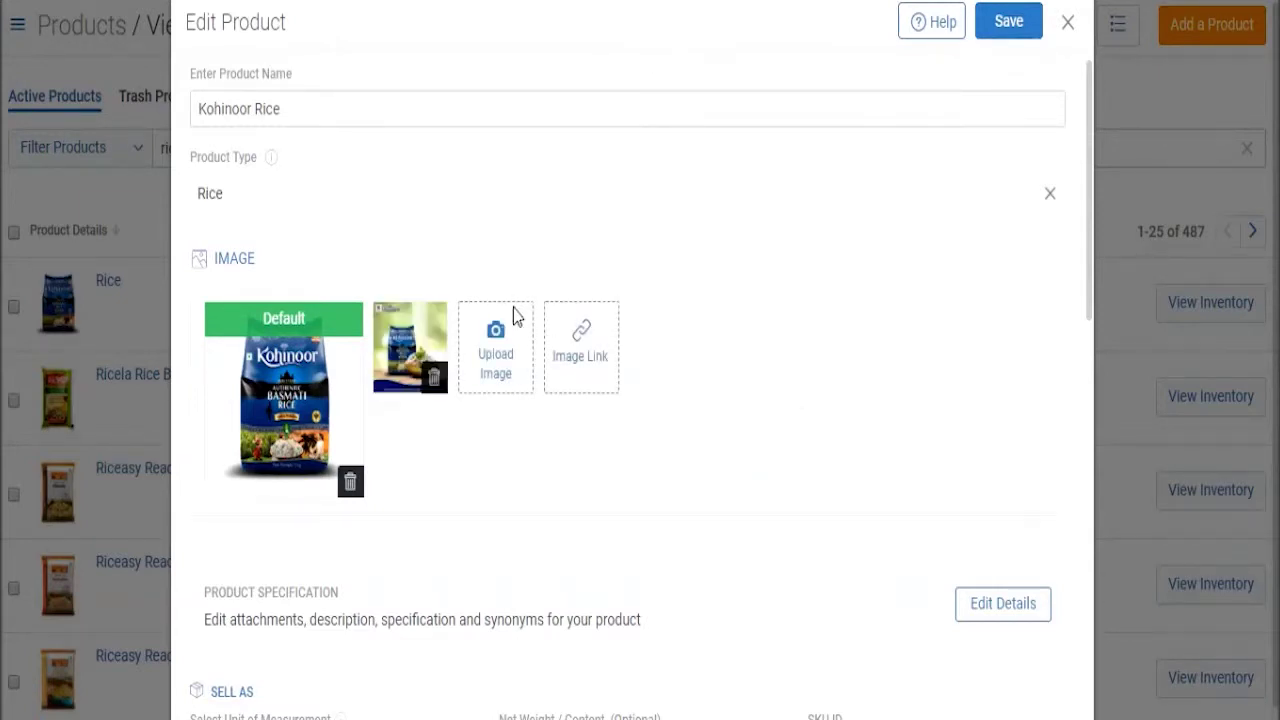
pyautogui.scroll(-2, 774, 414)
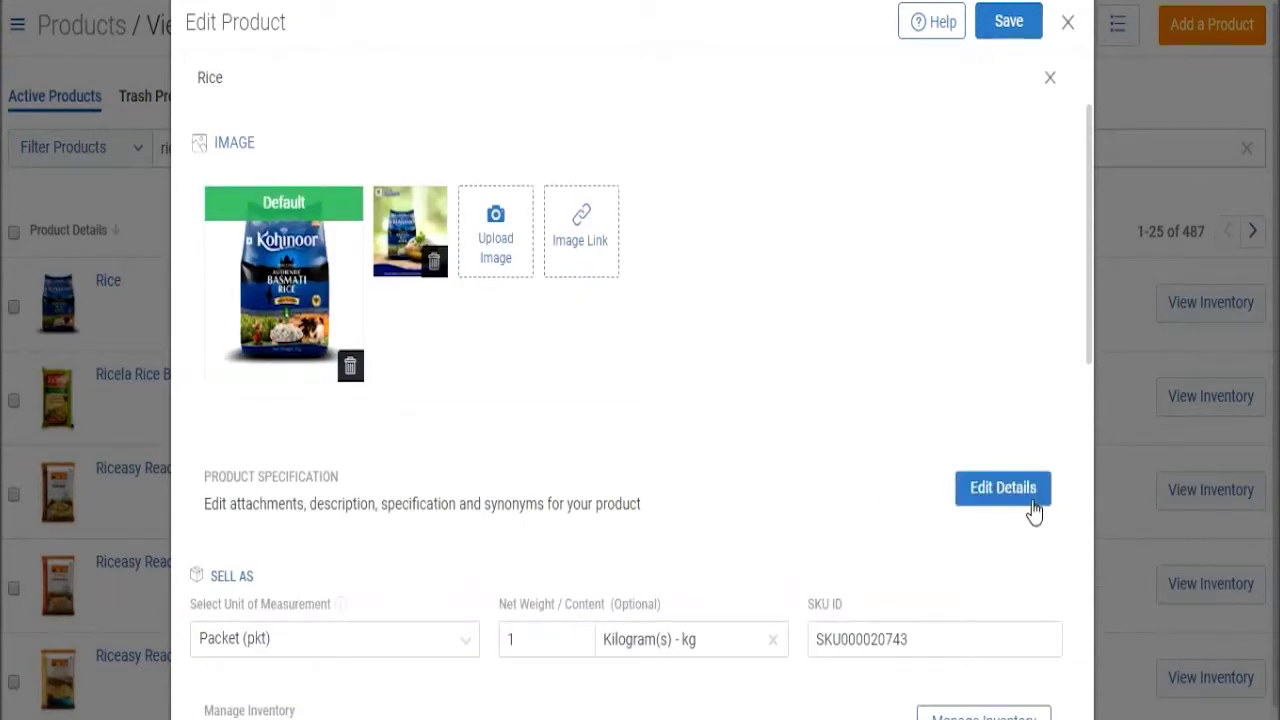
# Append the Kohinoor Foods paragraph to the product description.
pyautogui.click(1003, 488)
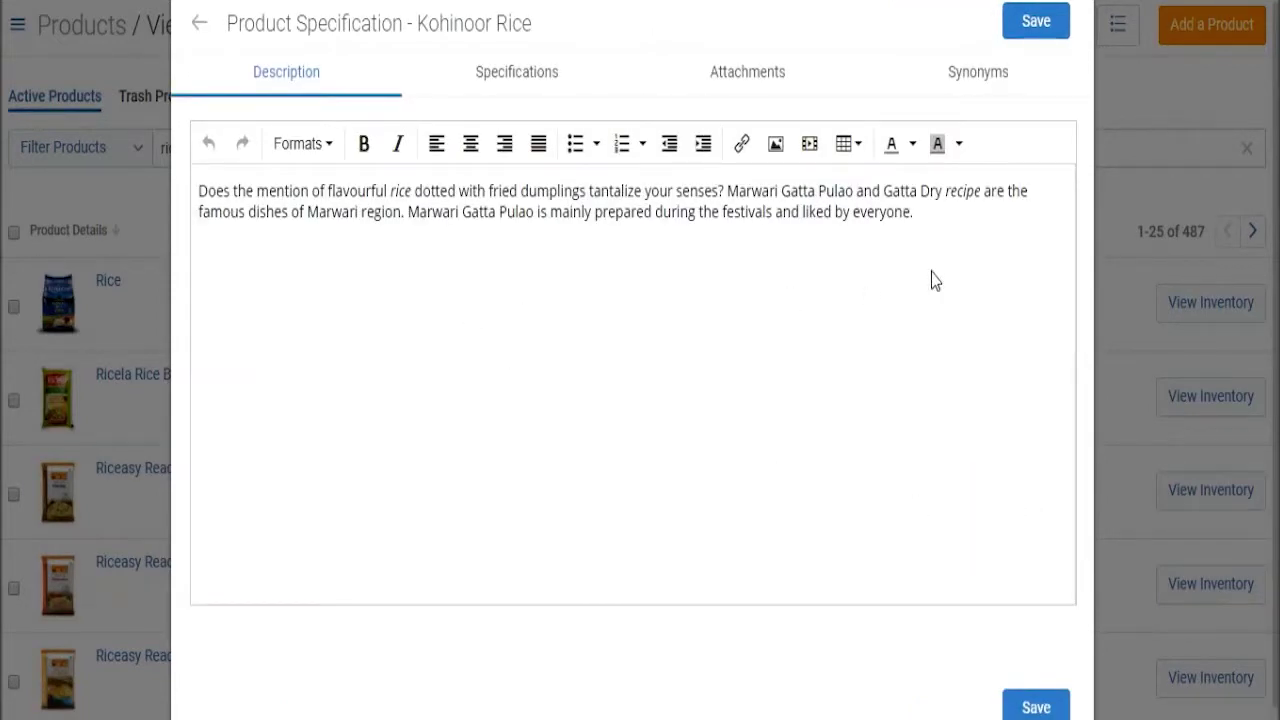
pyautogui.click(931, 277)
pyautogui.press('Return')
pyautogui.write("Kohinoor Foods Ltd. is synonymous with the fine taste of India in its authentic form. Since its inception, the company's sole objective has been to make the world experience the true Indian flavour. Just the reason why it offers an extensive range that caters to all kinds of consumers in different parts of the world - from Basmati Rice, Ready to Eat products, Cook-in Sauces and Cooking Pastes to Spices, Seasonings and Frozen Food. It's really no surprise then that Kohinoor Foods Ltd. is a household name not only in India but also in the USA, the UK, Dubai, Canada, Japan, Australia, Singapore and other European countries.")
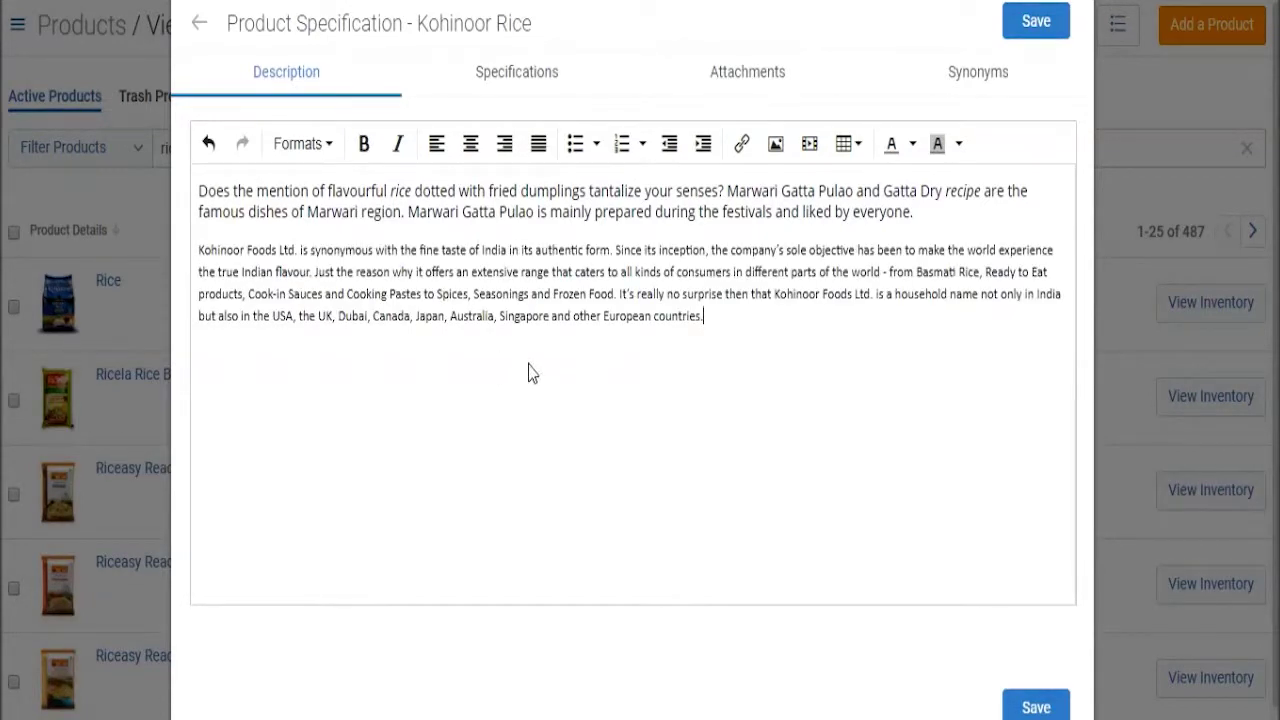
# Set the Rice Type specification to Basmati Rice.
pyautogui.click(541, 82)
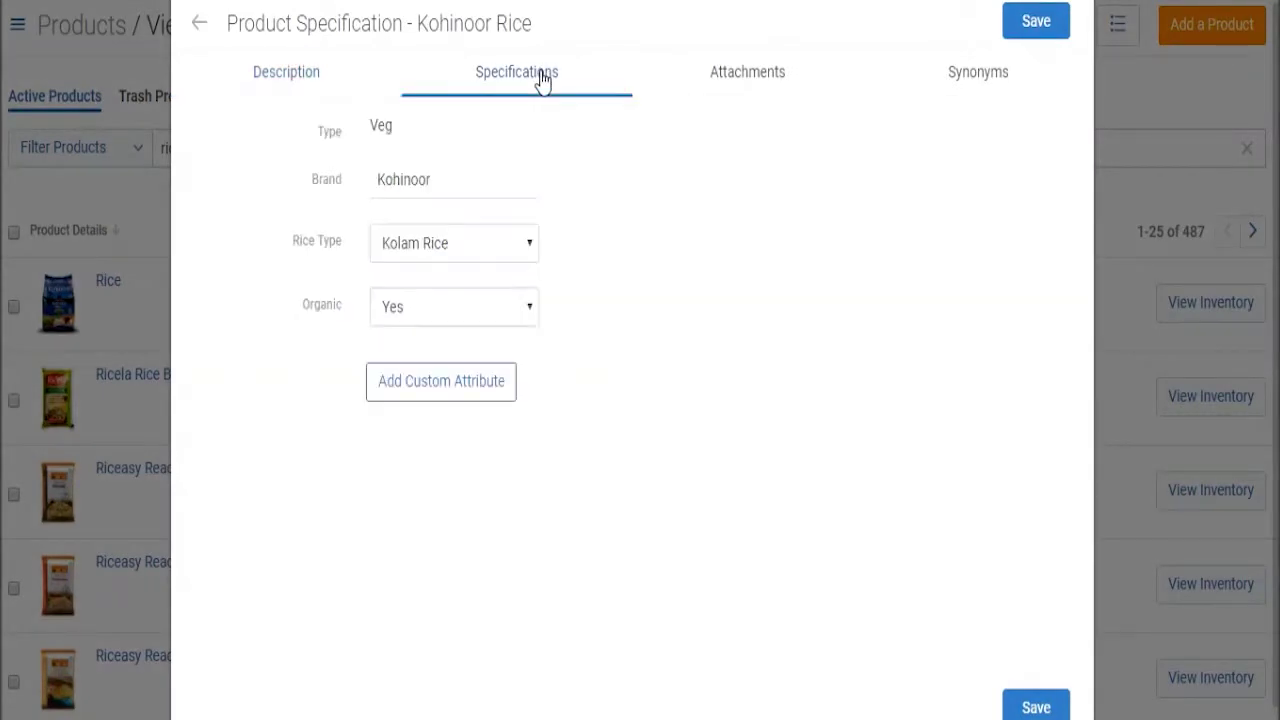
pyautogui.click(522, 248)
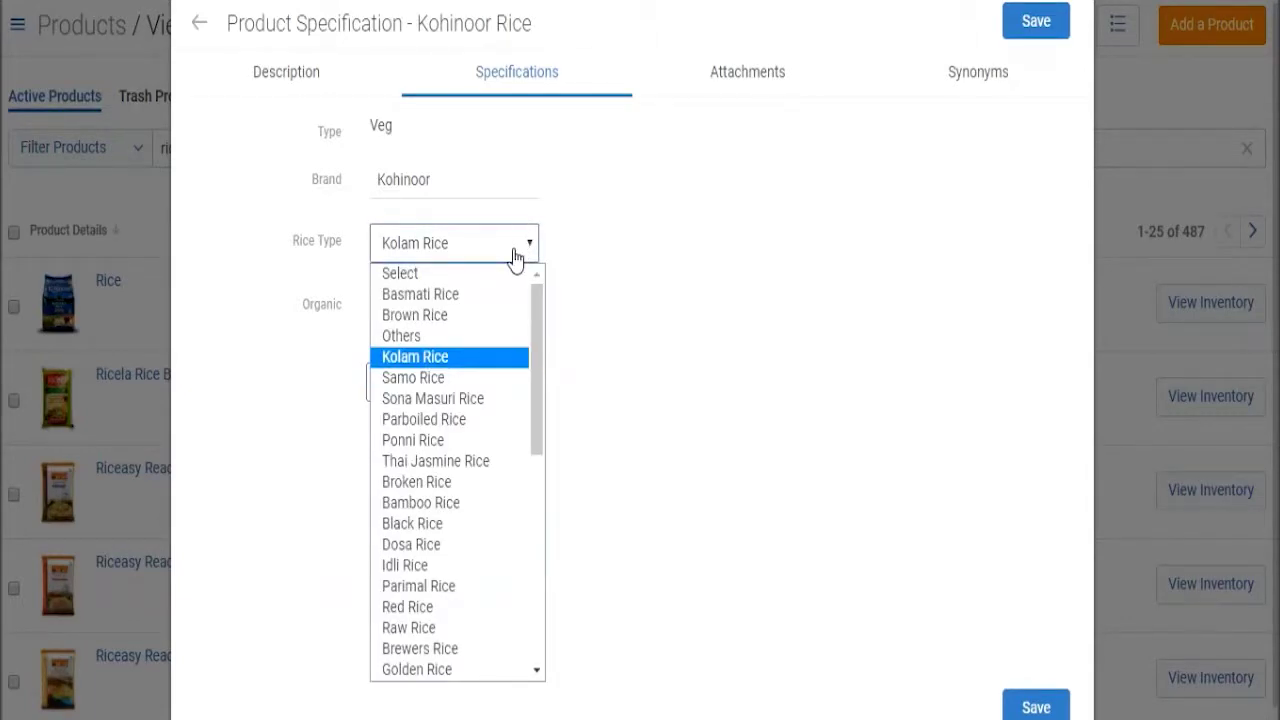
pyautogui.click(463, 296)
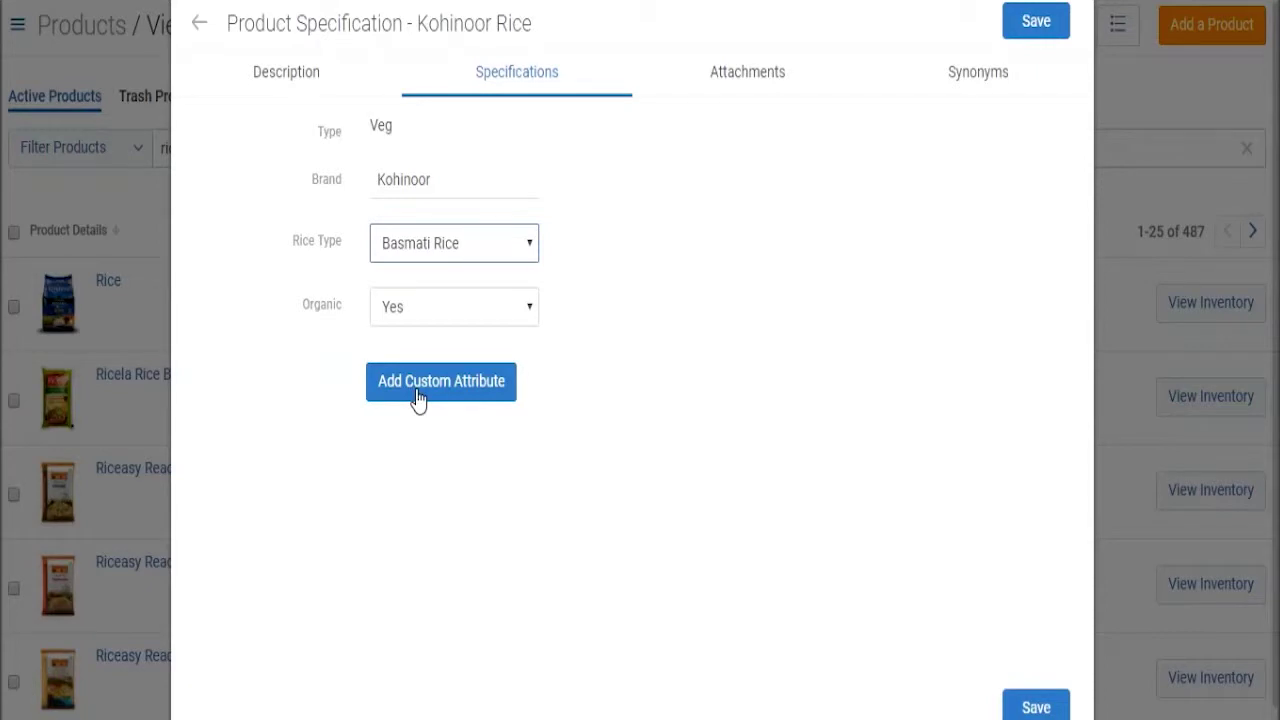
# Add 'grains' and 'polished rice' as search synonyms.
pyautogui.click(962, 78)
pyautogui.click(627, 222)
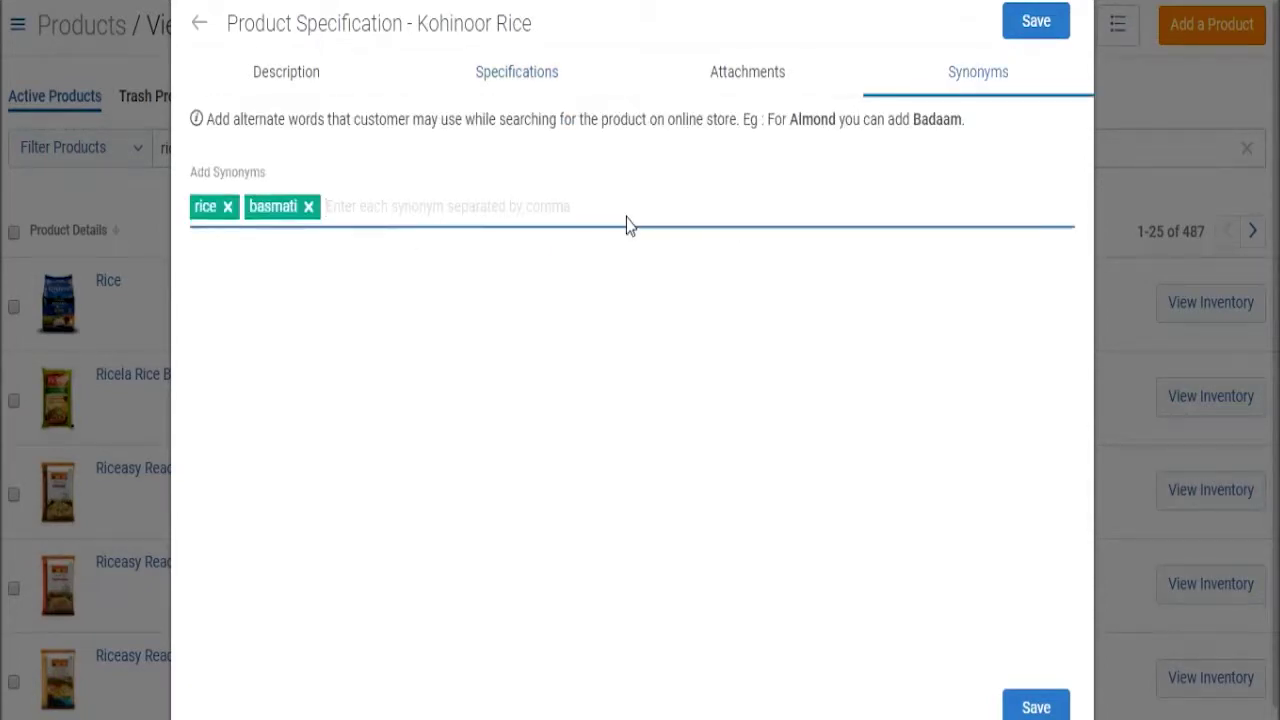
pyautogui.write('grains')
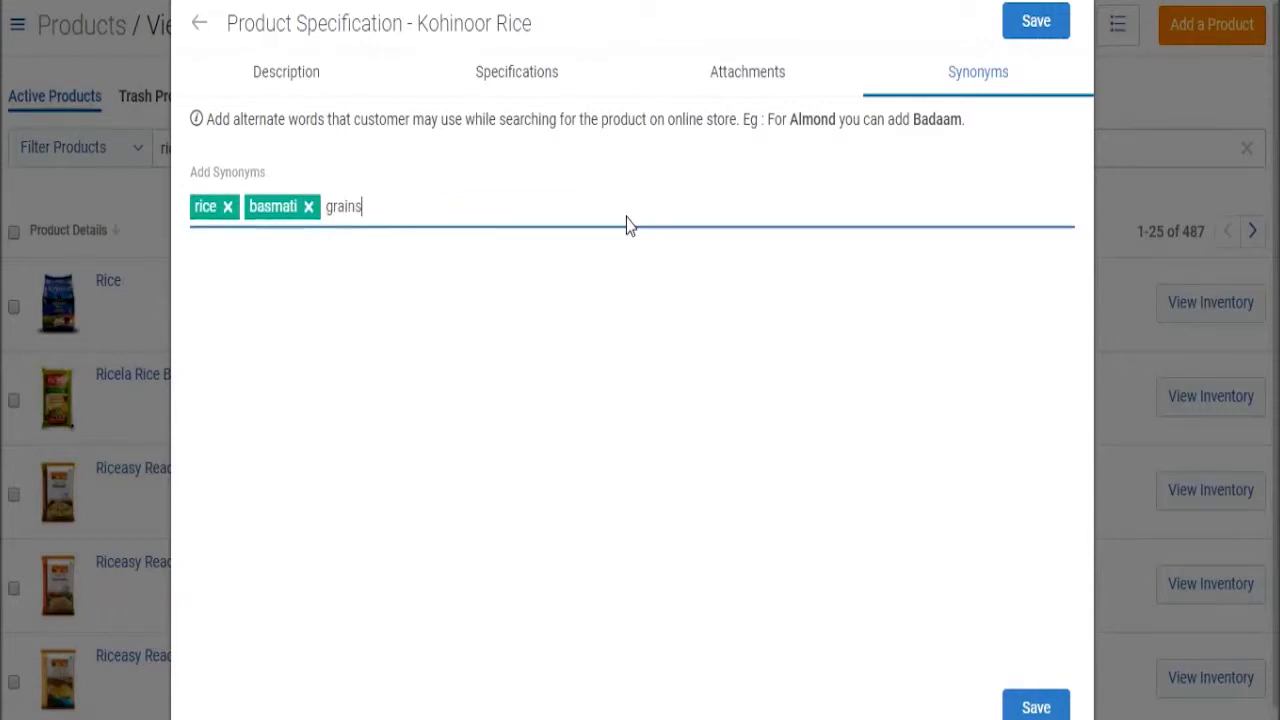
pyautogui.press('Return')
pyautogui.write('po')
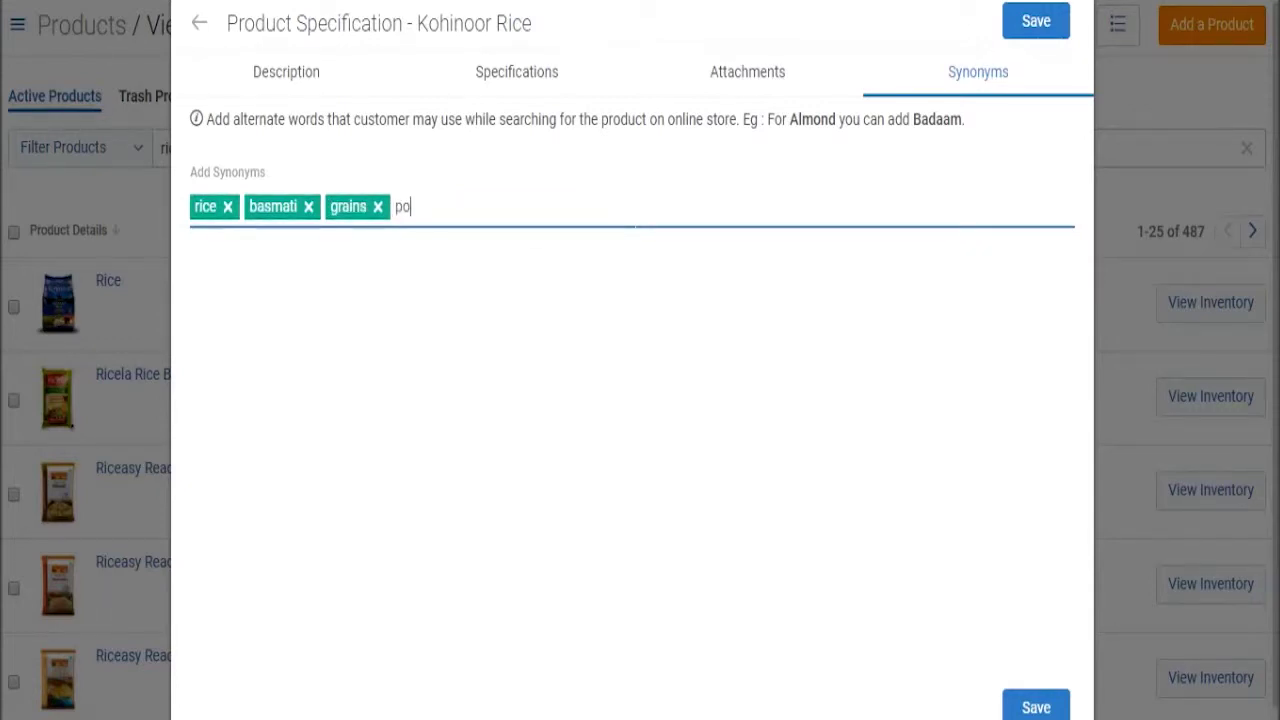
pyautogui.write('lished ri')
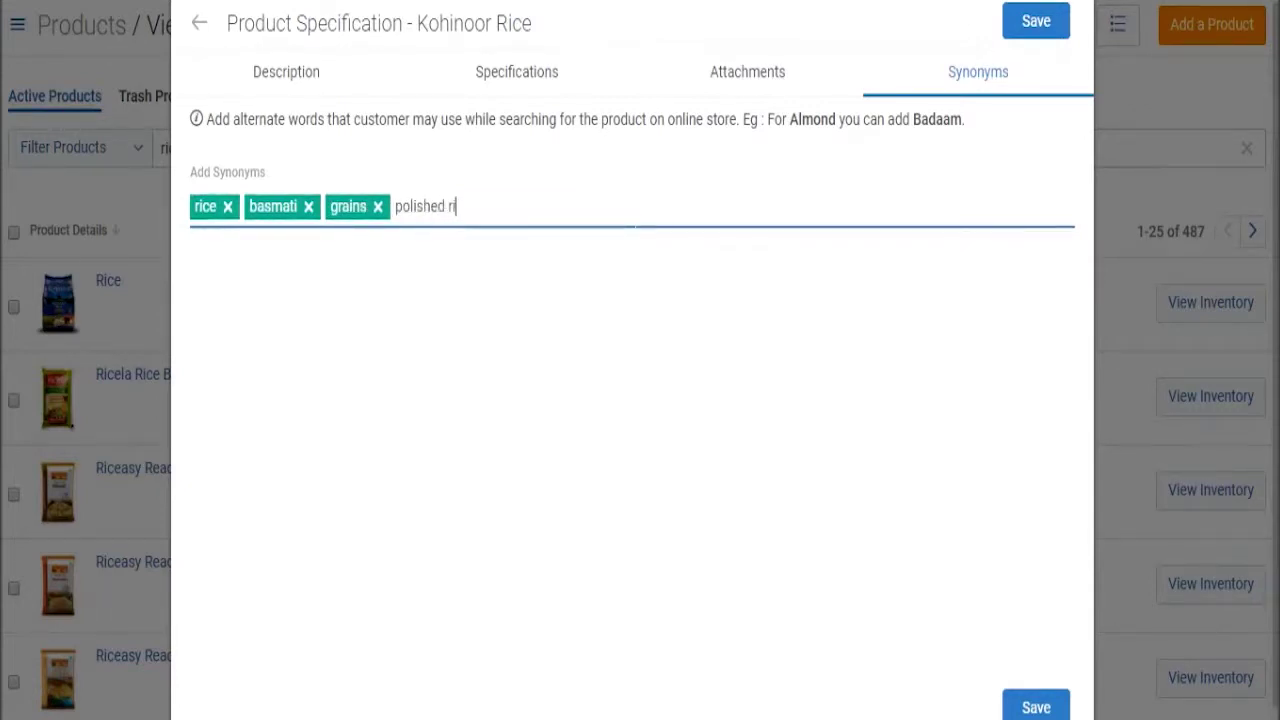
pyautogui.write('ce')
pyautogui.press('Return')
pyautogui.scroll(-1, 463, 273)
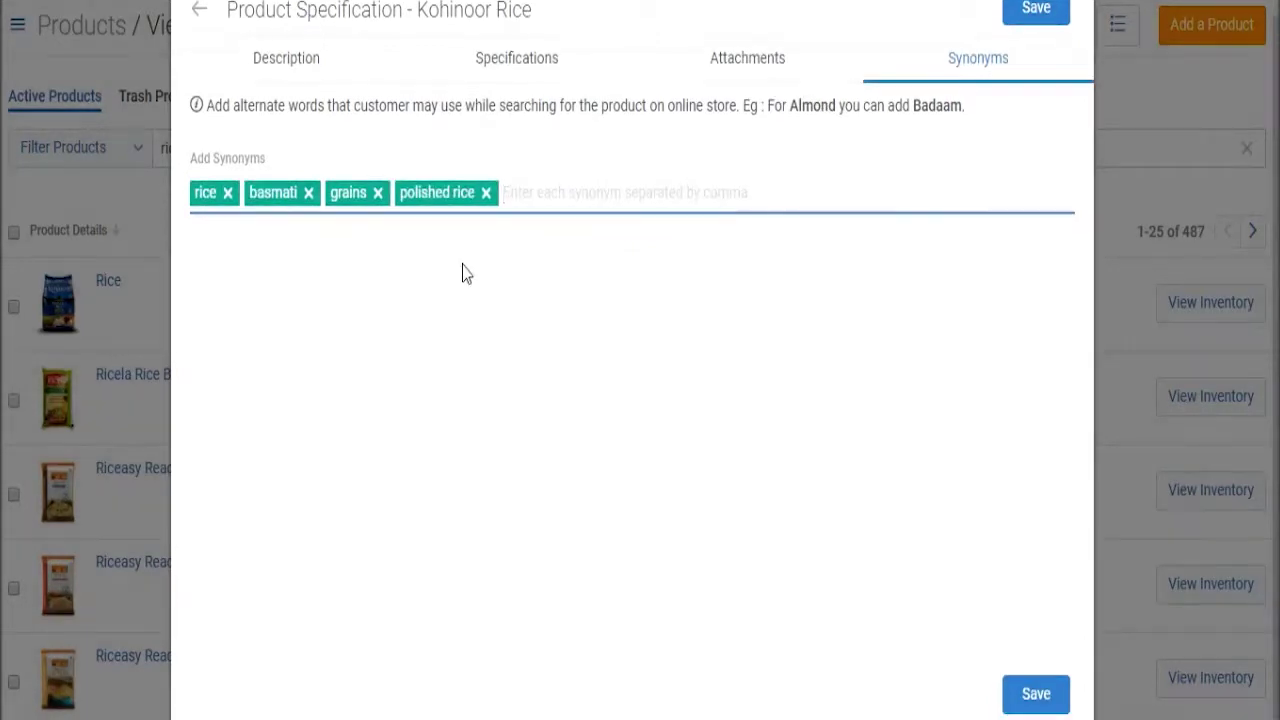
# Save the description and specification changes to the product.
pyautogui.click(1030, 697)
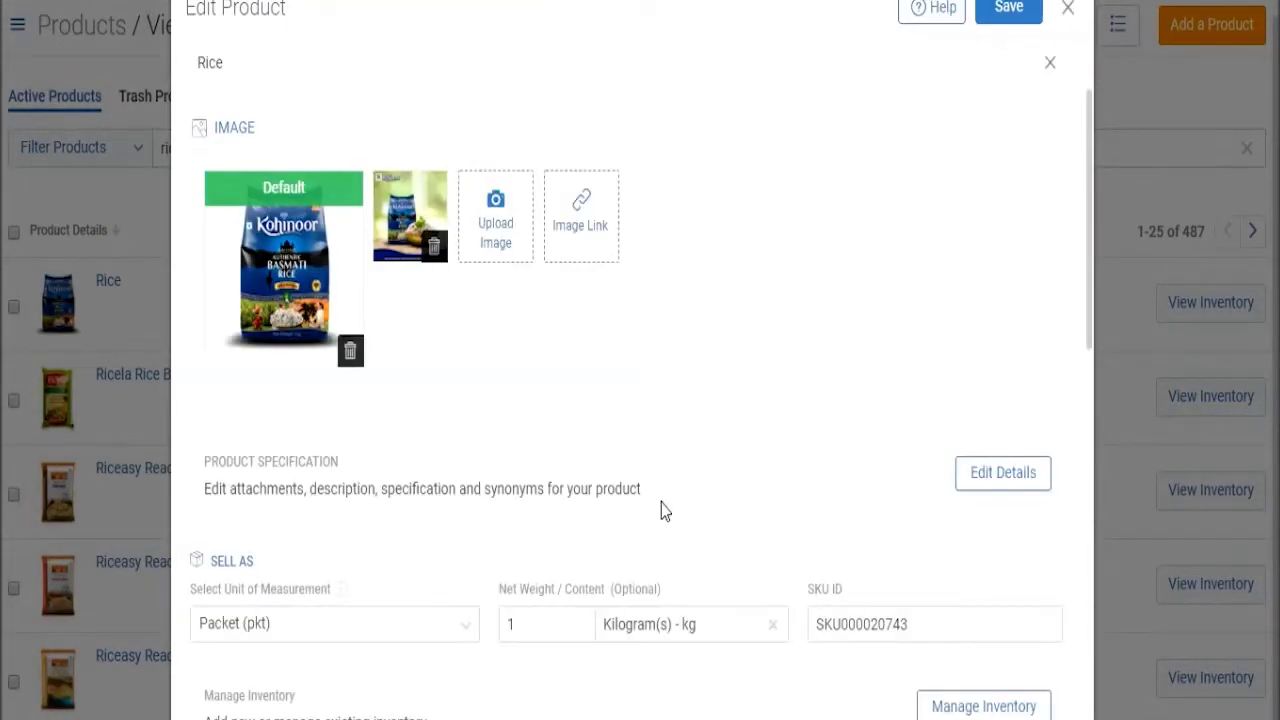
pyautogui.scroll(-1, 661, 503)
pyautogui.scroll(-1, 232, 390)
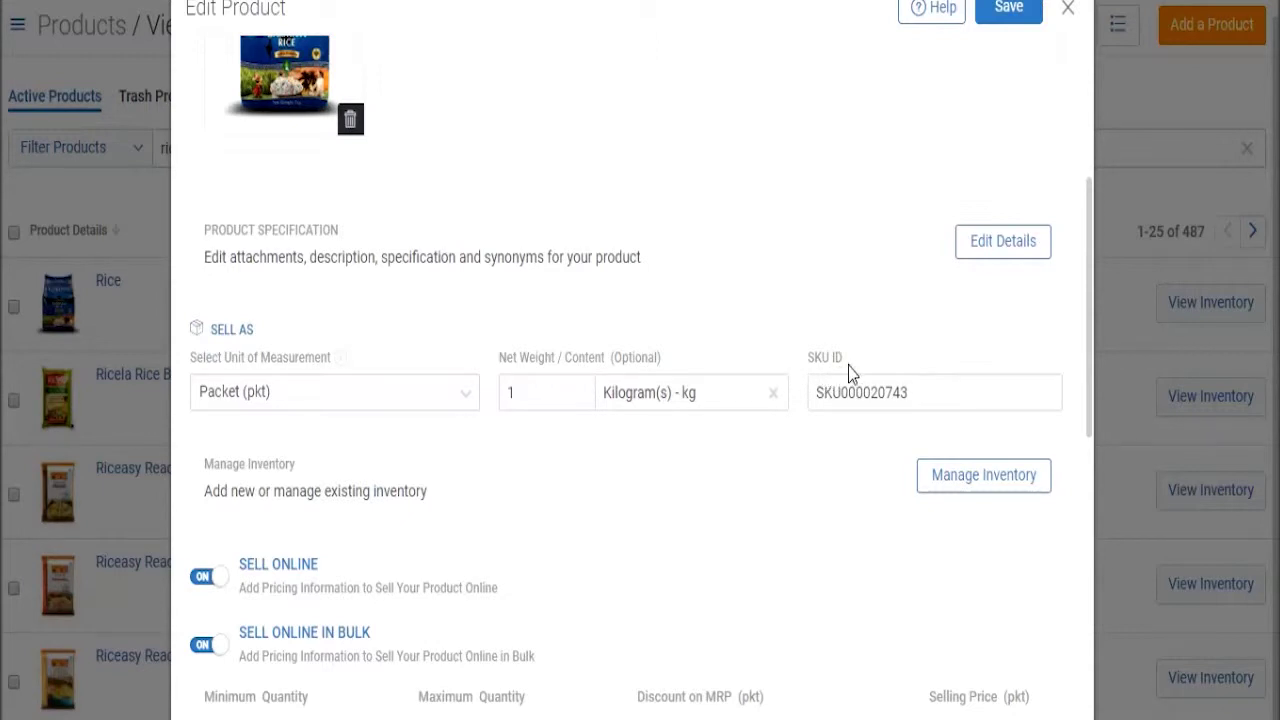
pyautogui.scroll(-1, 649, 491)
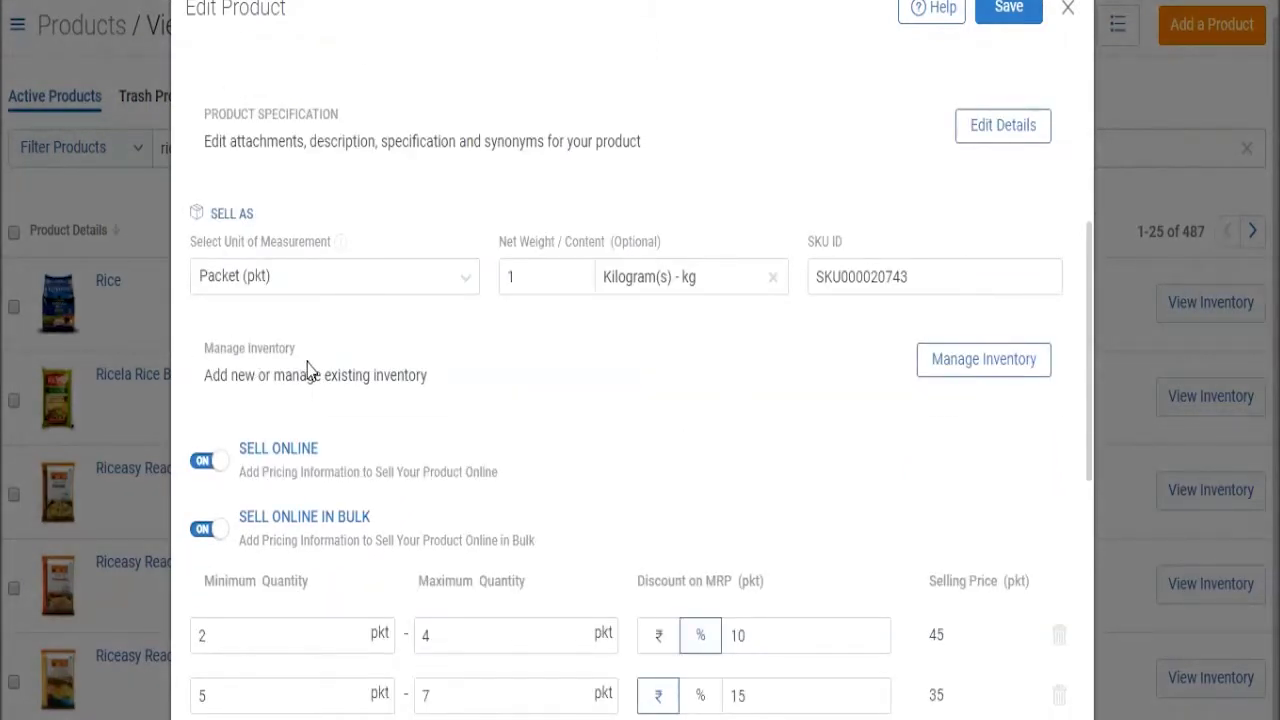
# Give batch BLN10001 a 5% discount on margin, confirming the 47.50 selling price.
pyautogui.click(960, 360)
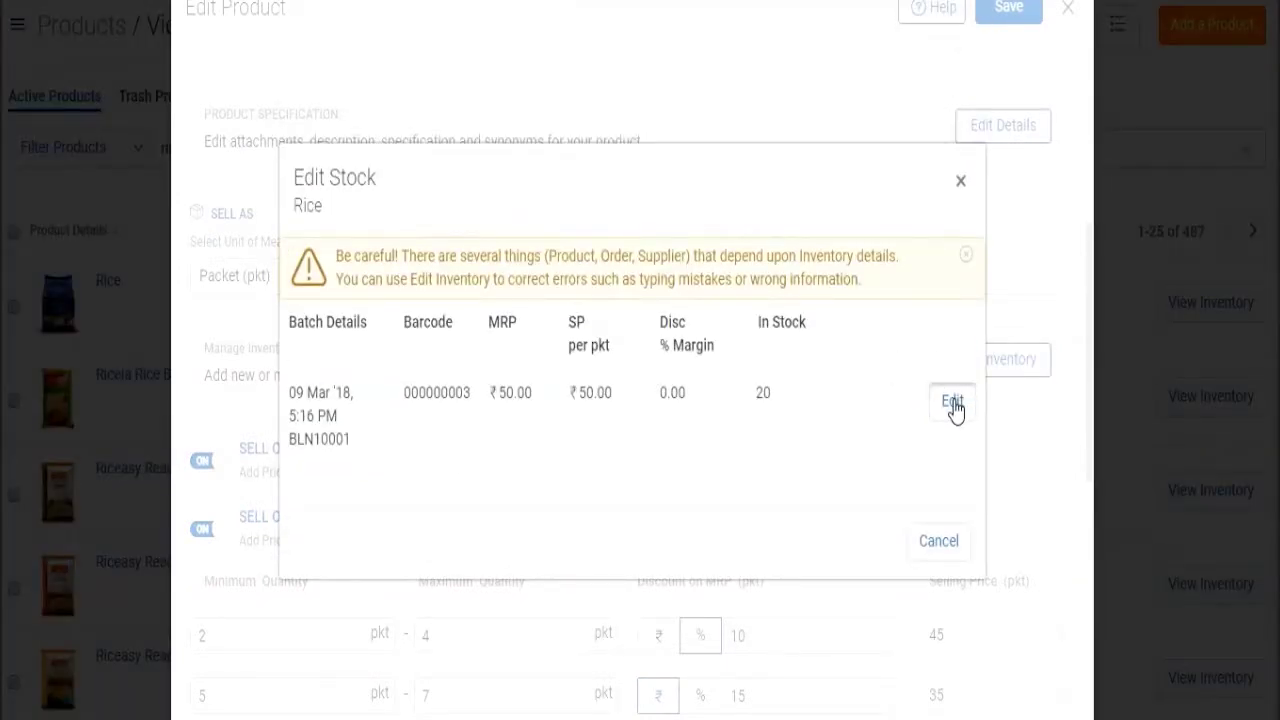
pyautogui.click(952, 402)
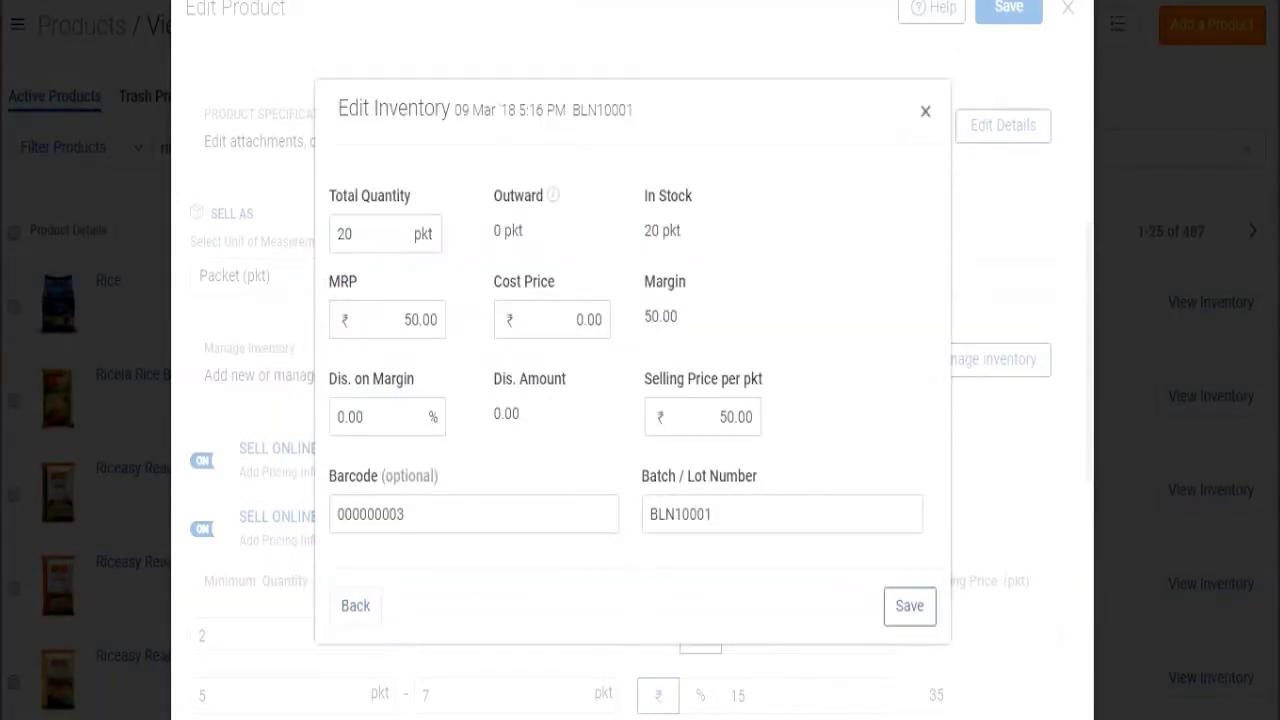
pyautogui.click(380, 416)
pyautogui.write('5')
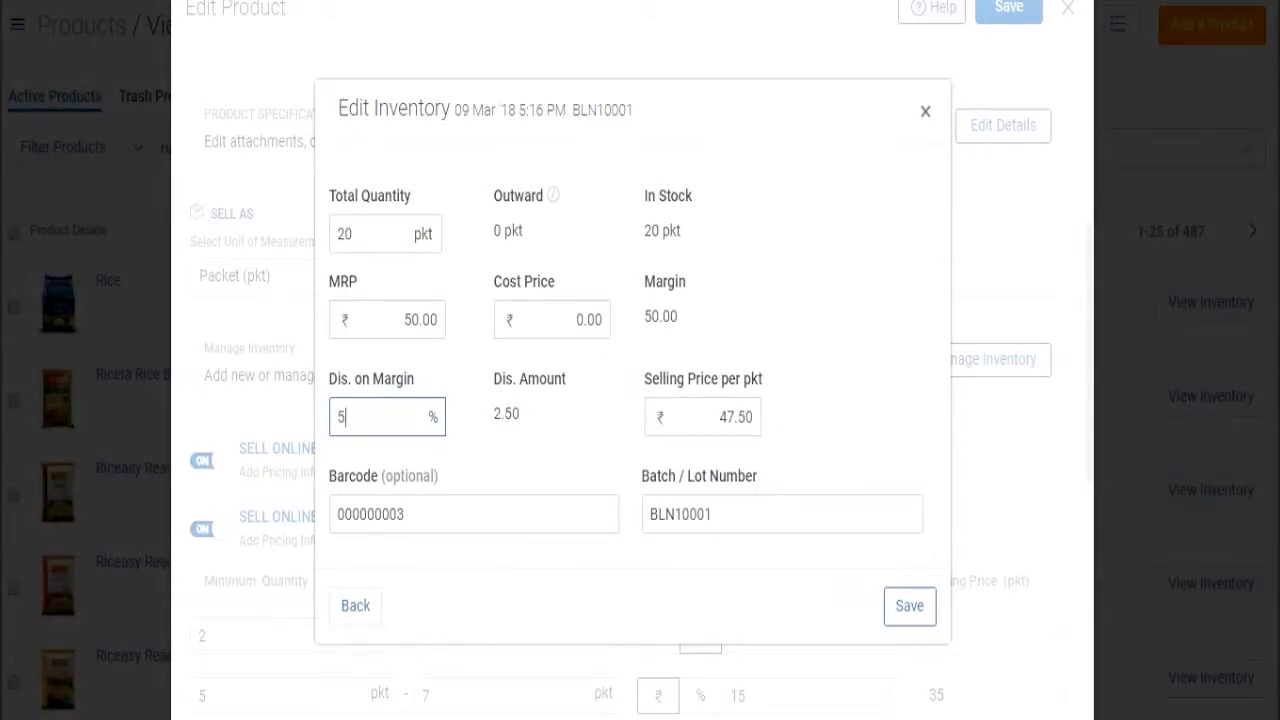
pyautogui.click(910, 620)
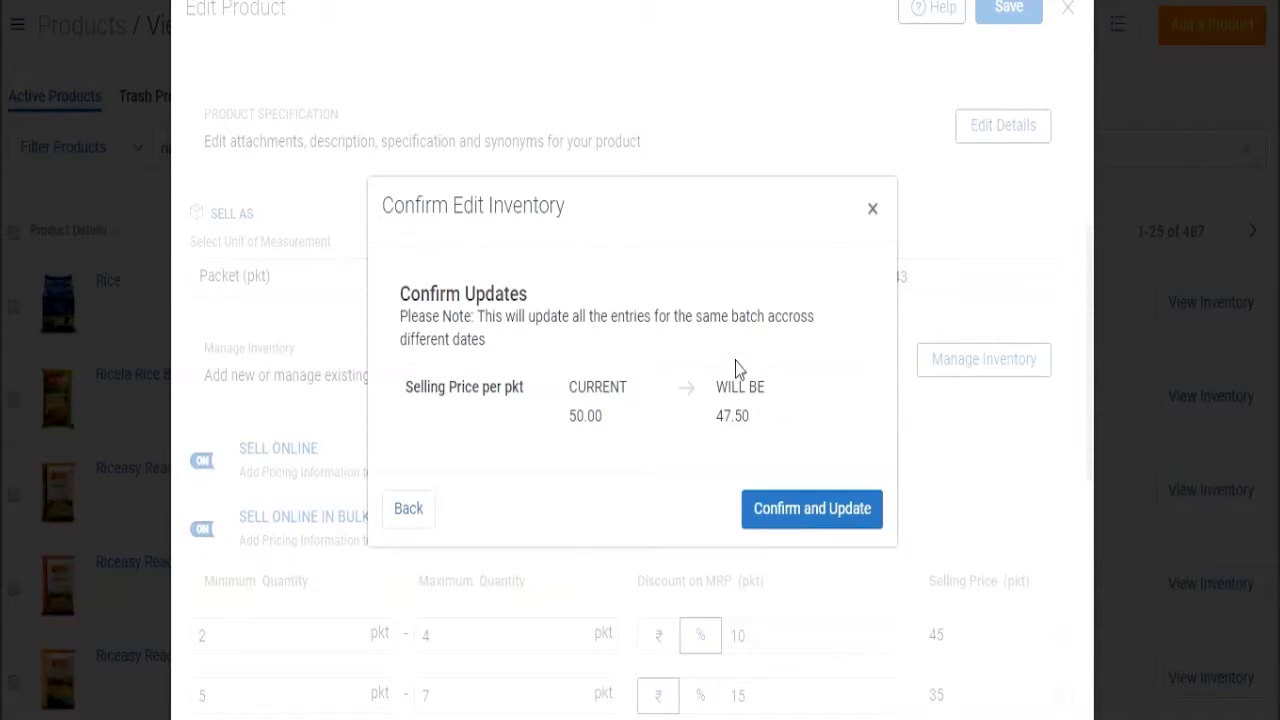
pyautogui.click(818, 530)
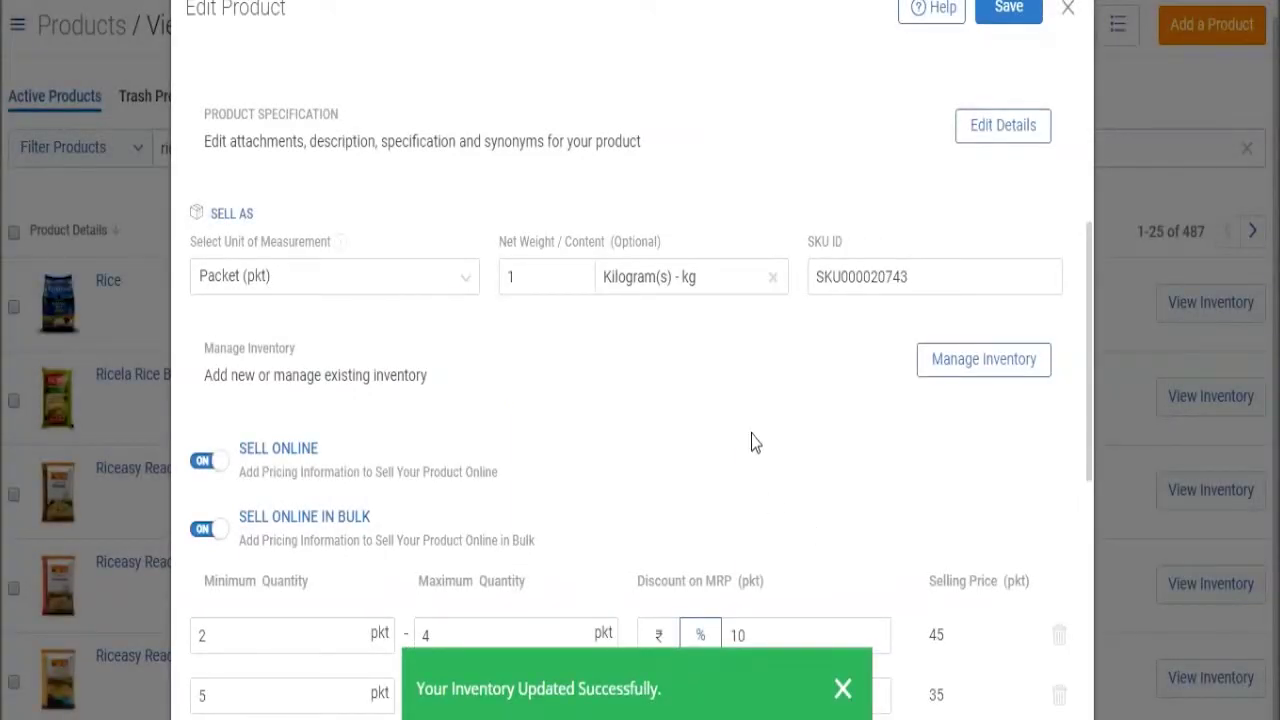
# Re-enable Sell Online in Bulk and add a 2–4 pkt range at 5% off.
pyautogui.scroll(-1, 755, 443)
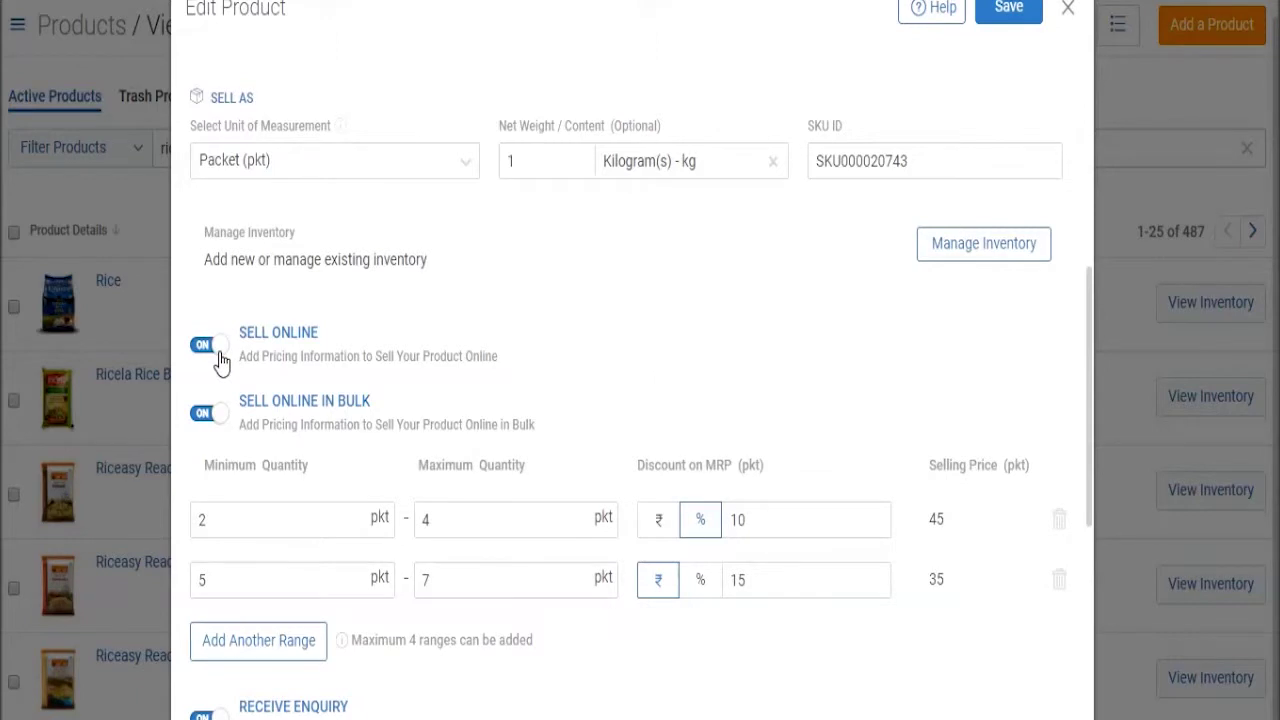
pyautogui.click(207, 413)
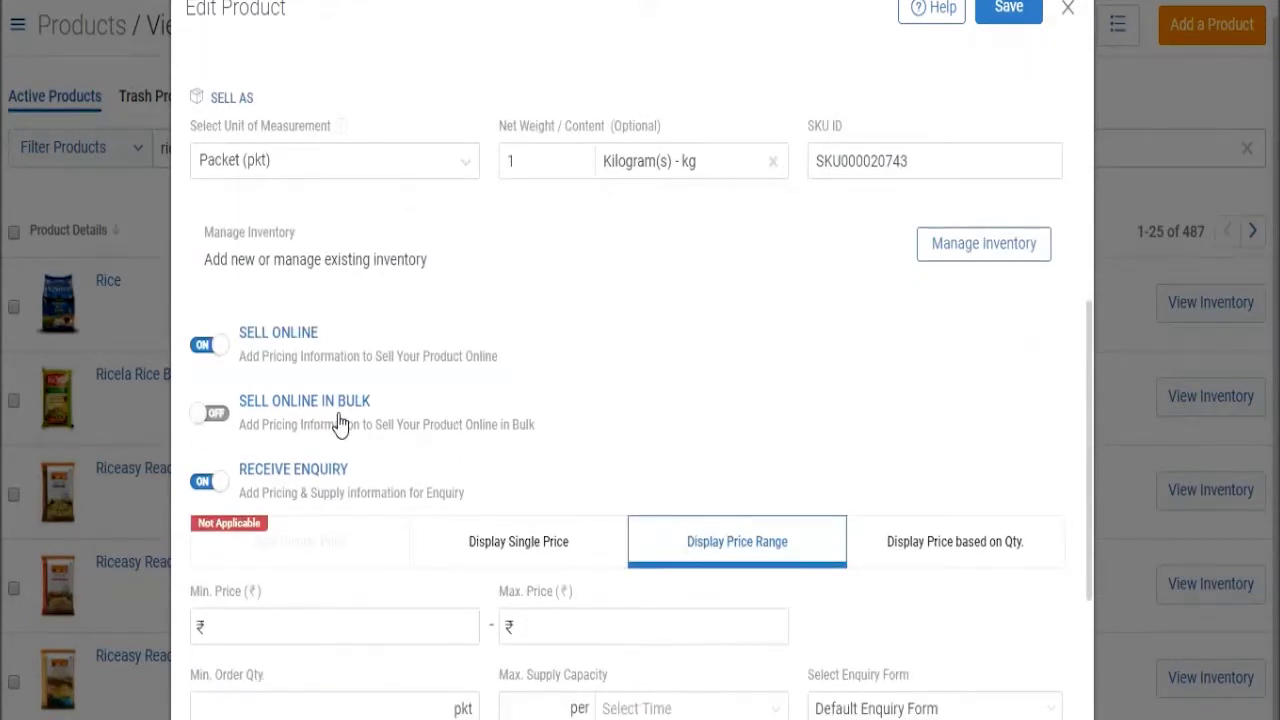
pyautogui.click(214, 416)
pyautogui.scroll(-1, 265, 432)
pyautogui.click(265, 408)
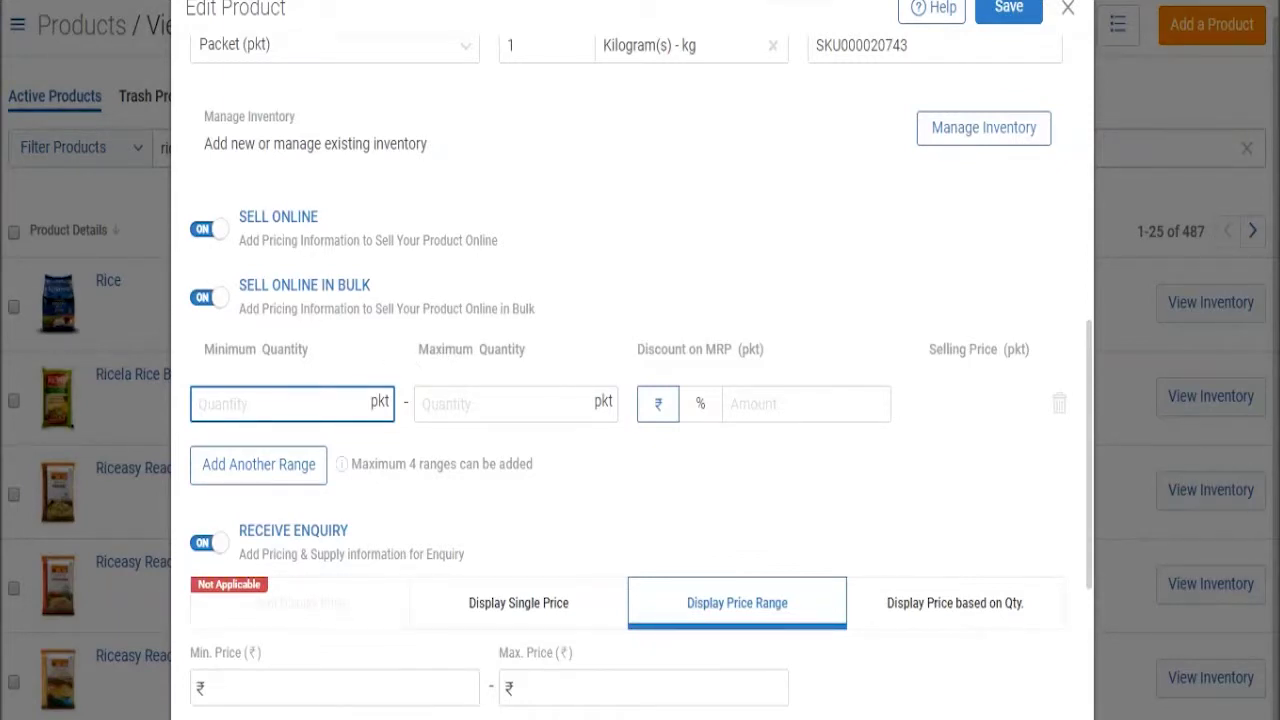
pyautogui.write('2')
pyautogui.click(515, 403)
pyautogui.click(290, 403)
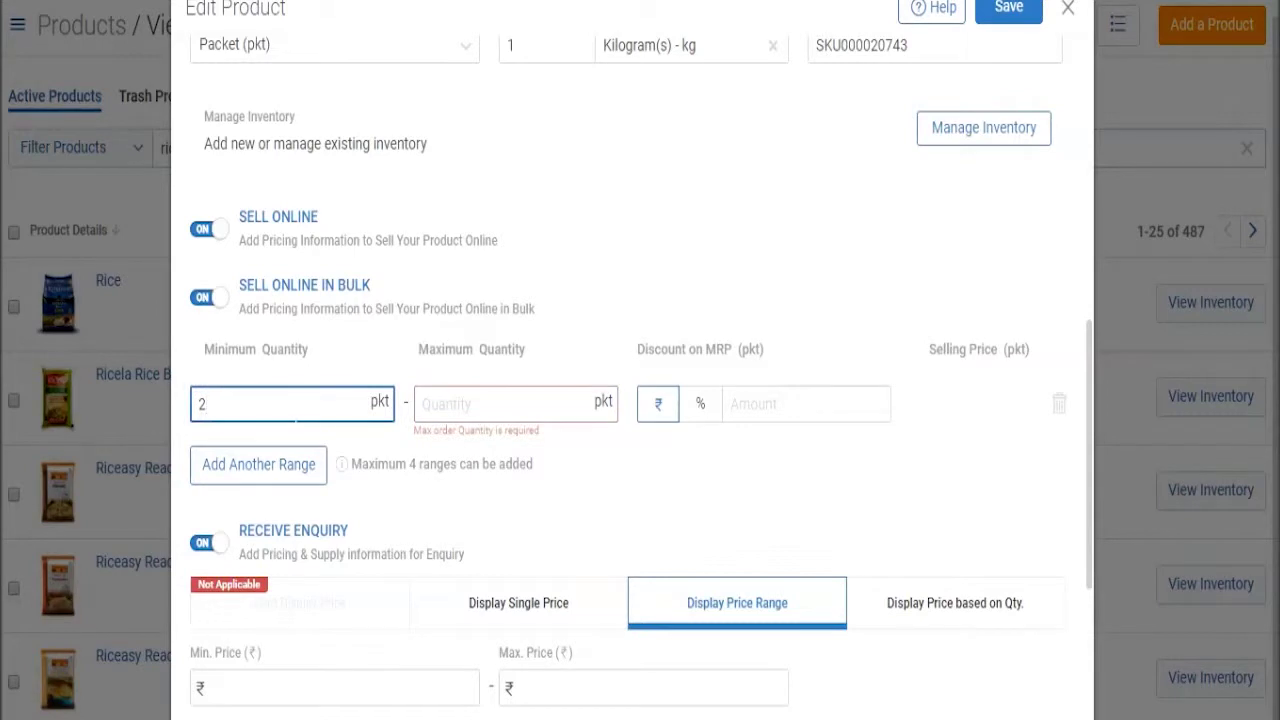
pyautogui.click(515, 403)
pyautogui.write('4')
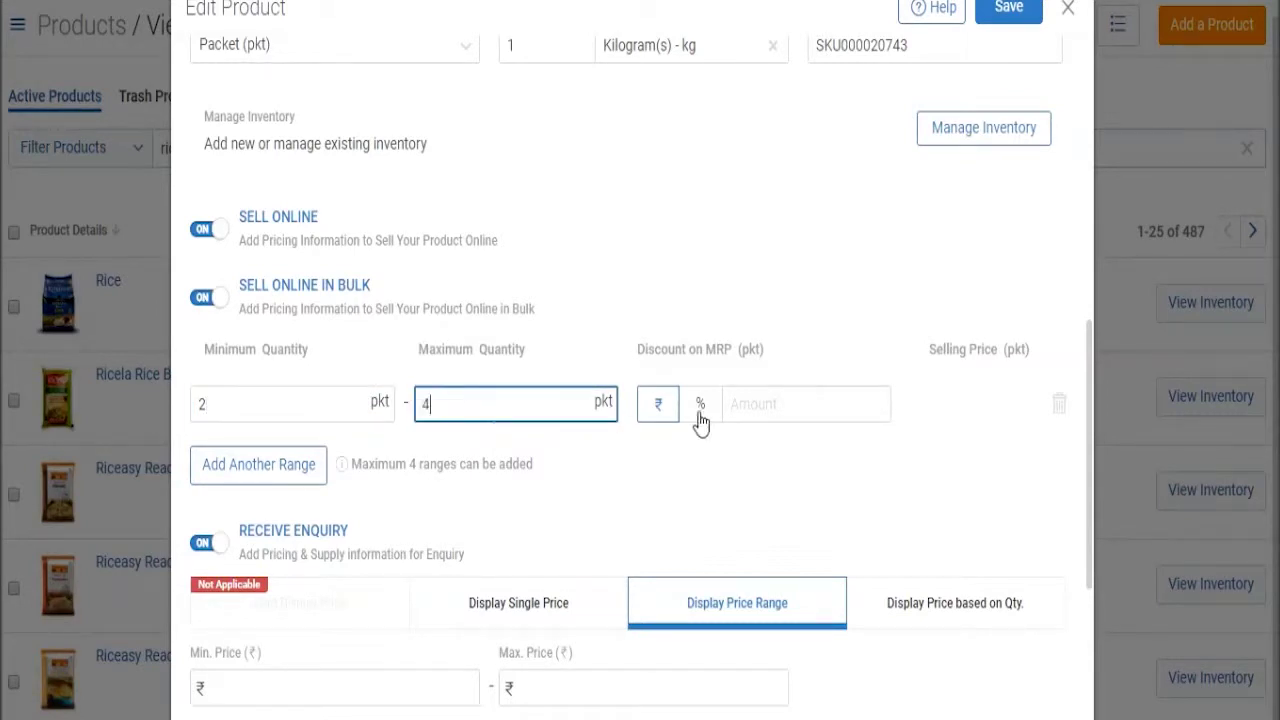
pyautogui.click(753, 410)
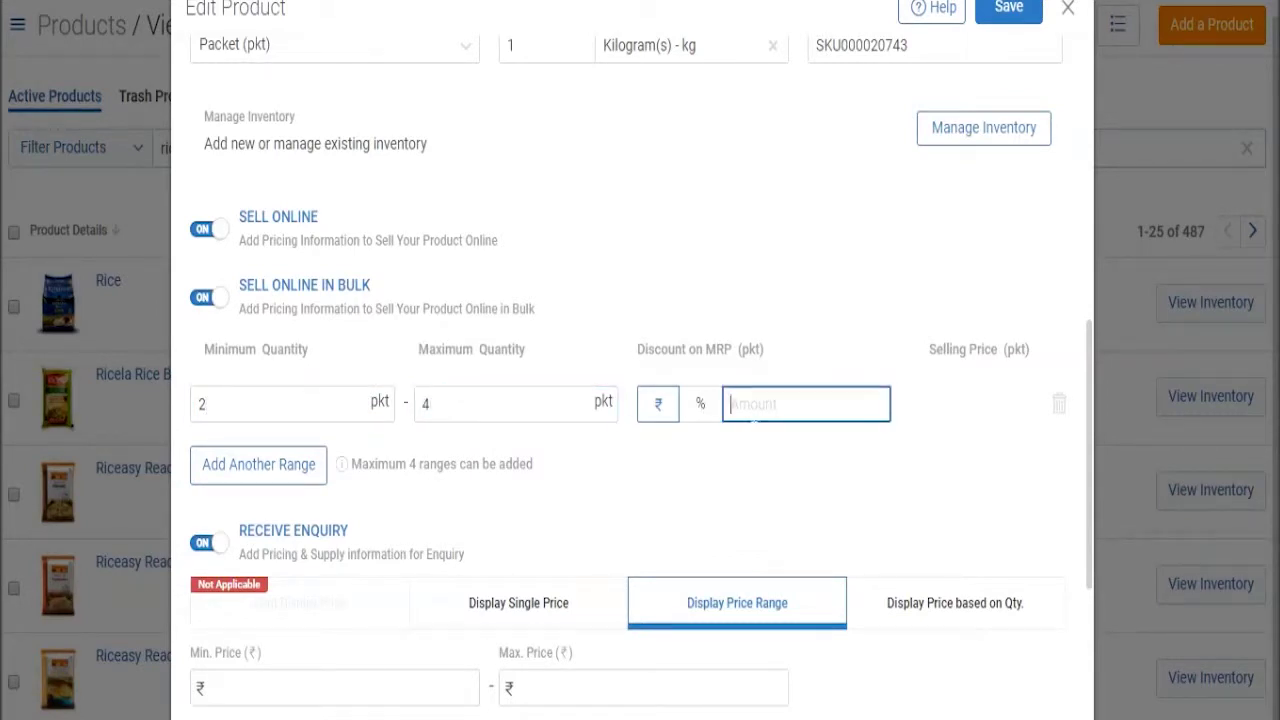
pyautogui.write('5')
pyautogui.click(700, 405)
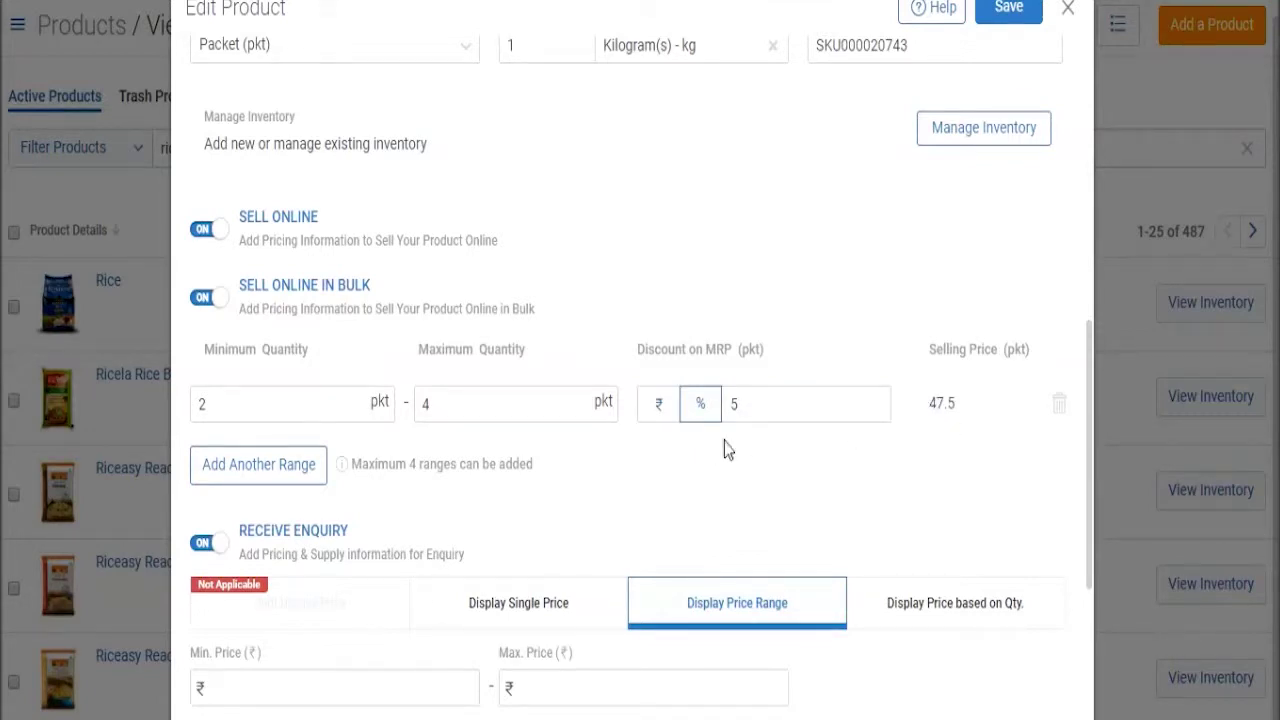
# Add a second bulk range of 5–7 pkt at 10% off.
pyautogui.click(293, 477)
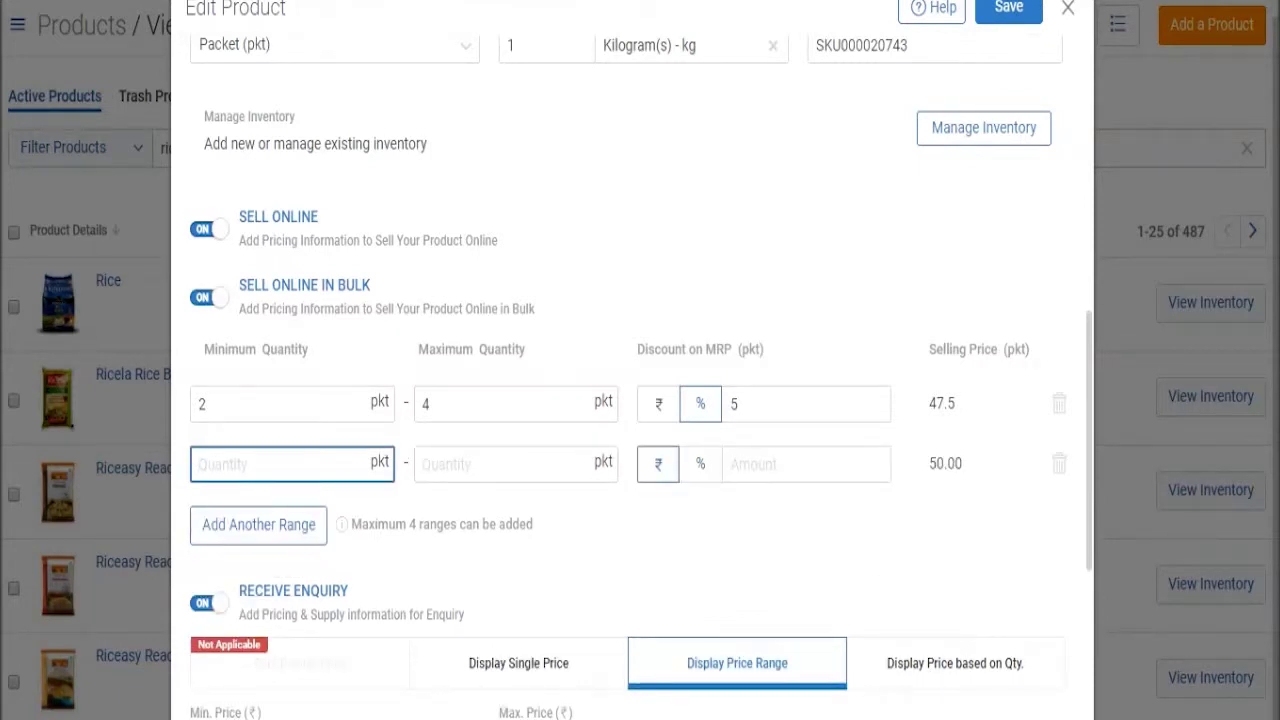
pyautogui.write('5')
pyautogui.press('Tab')
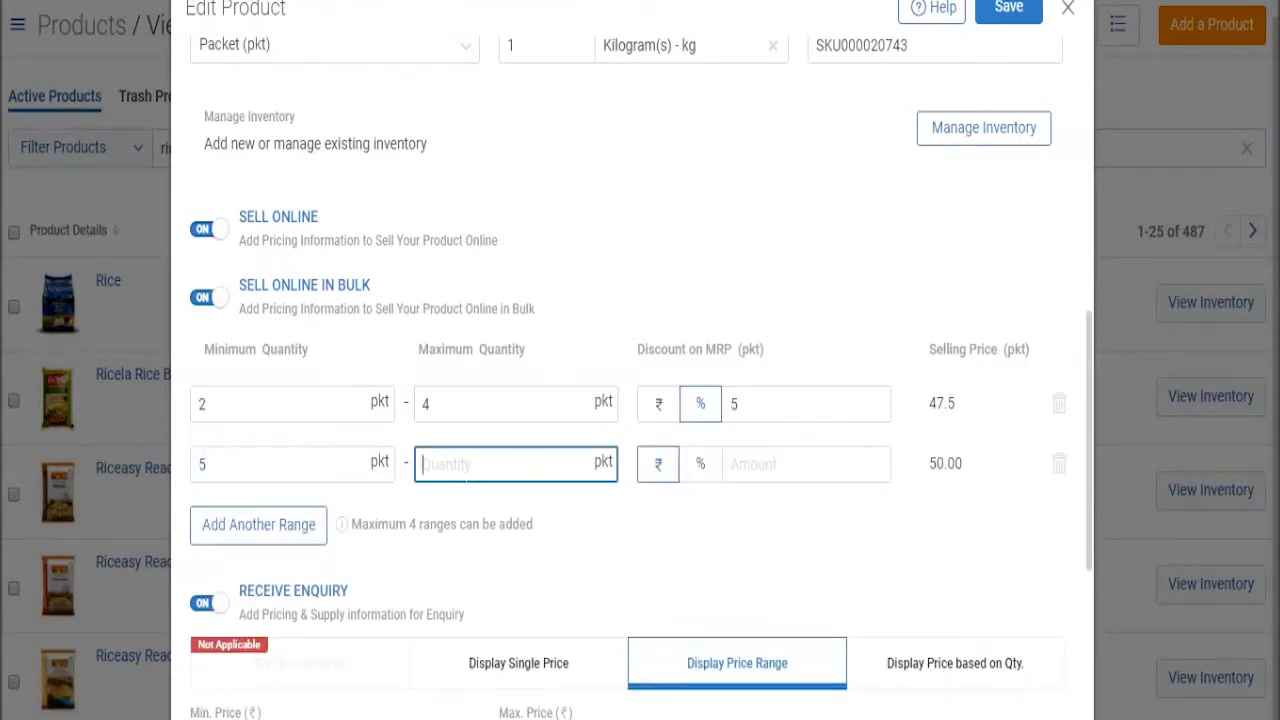
pyautogui.write('7')
pyautogui.click(805, 464)
pyautogui.write('1')
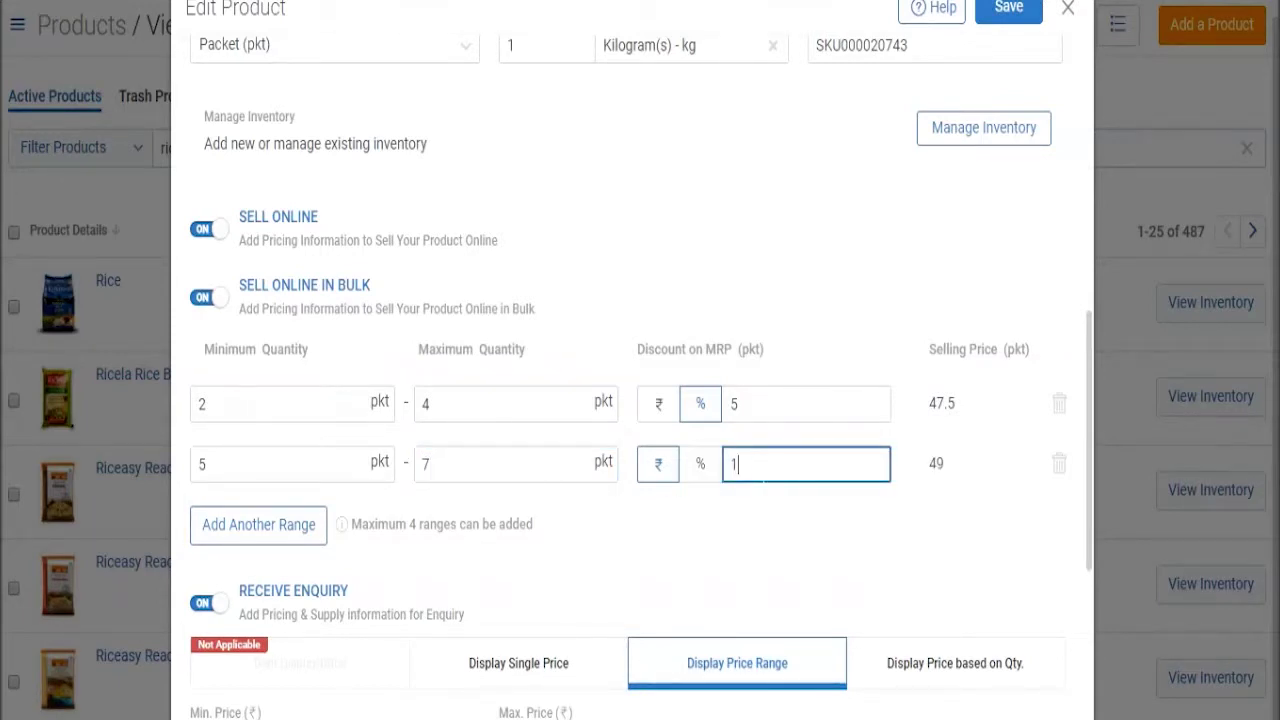
pyautogui.write('0')
pyautogui.click(703, 470)
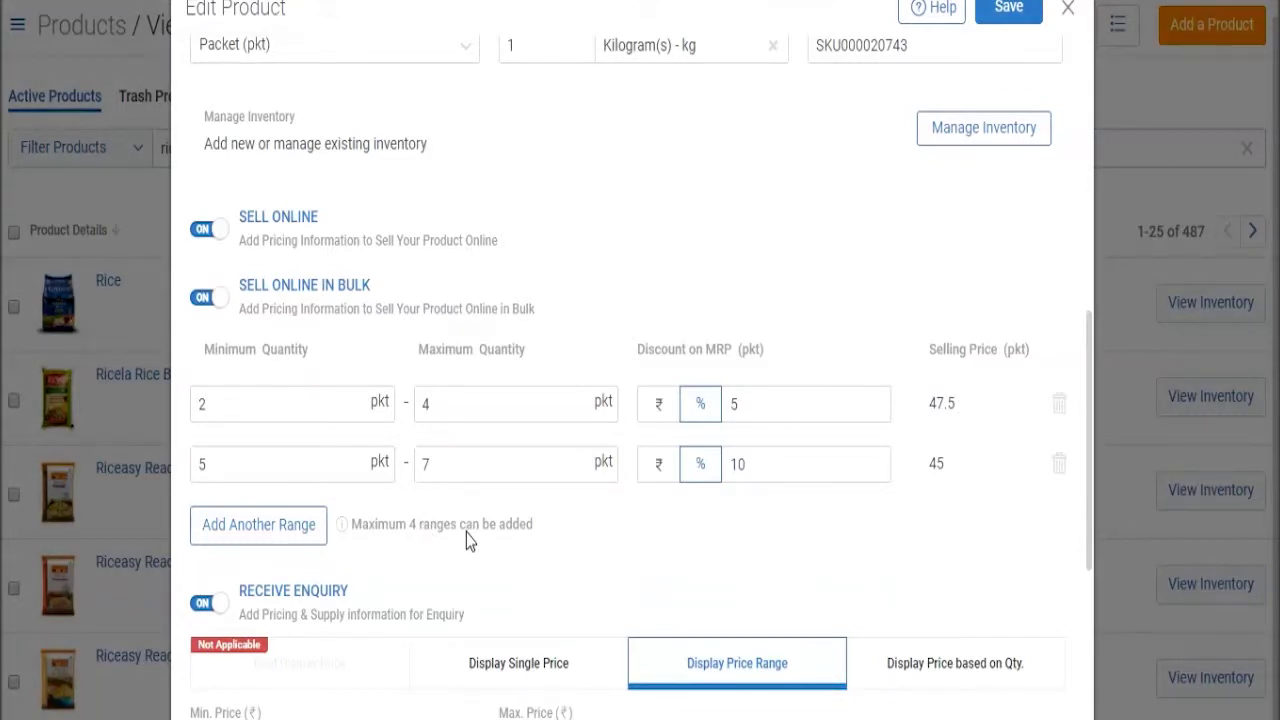
# Turn Receive Enquiry off after checking its options, keeping online and bulk selling on.
pyautogui.scroll(-1, 467, 533)
pyautogui.click(211, 551)
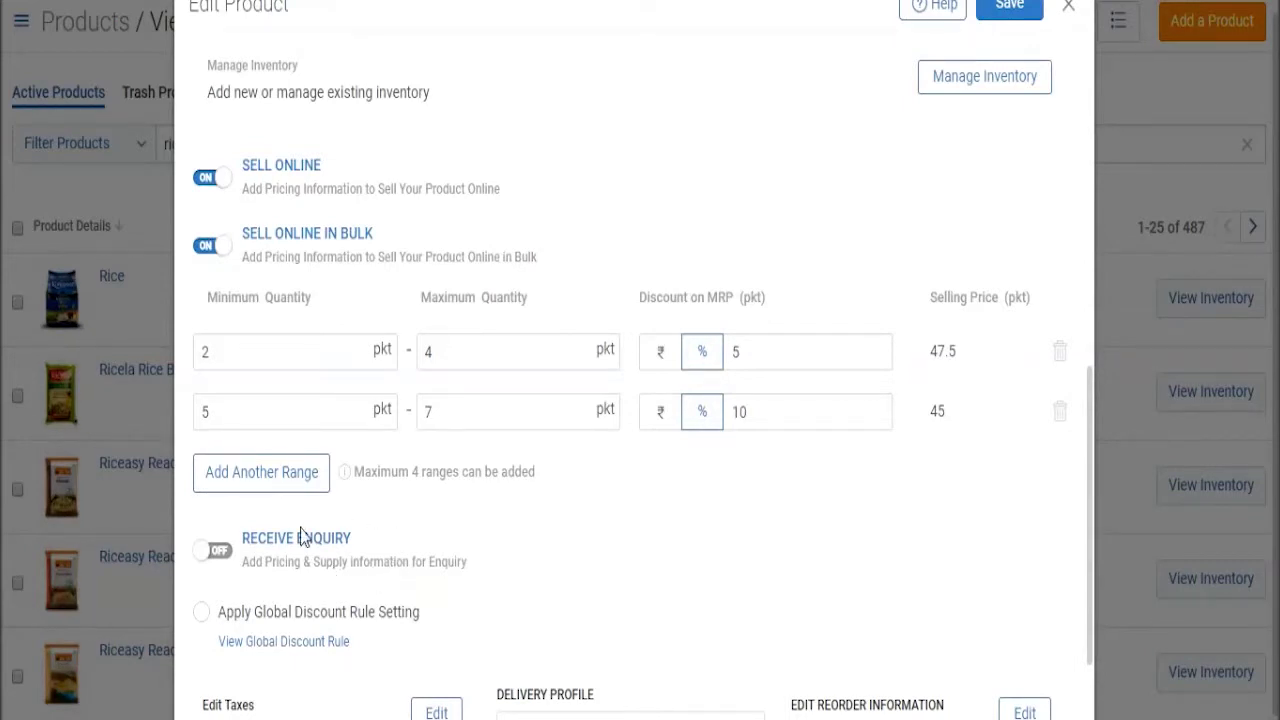
pyautogui.click(215, 551)
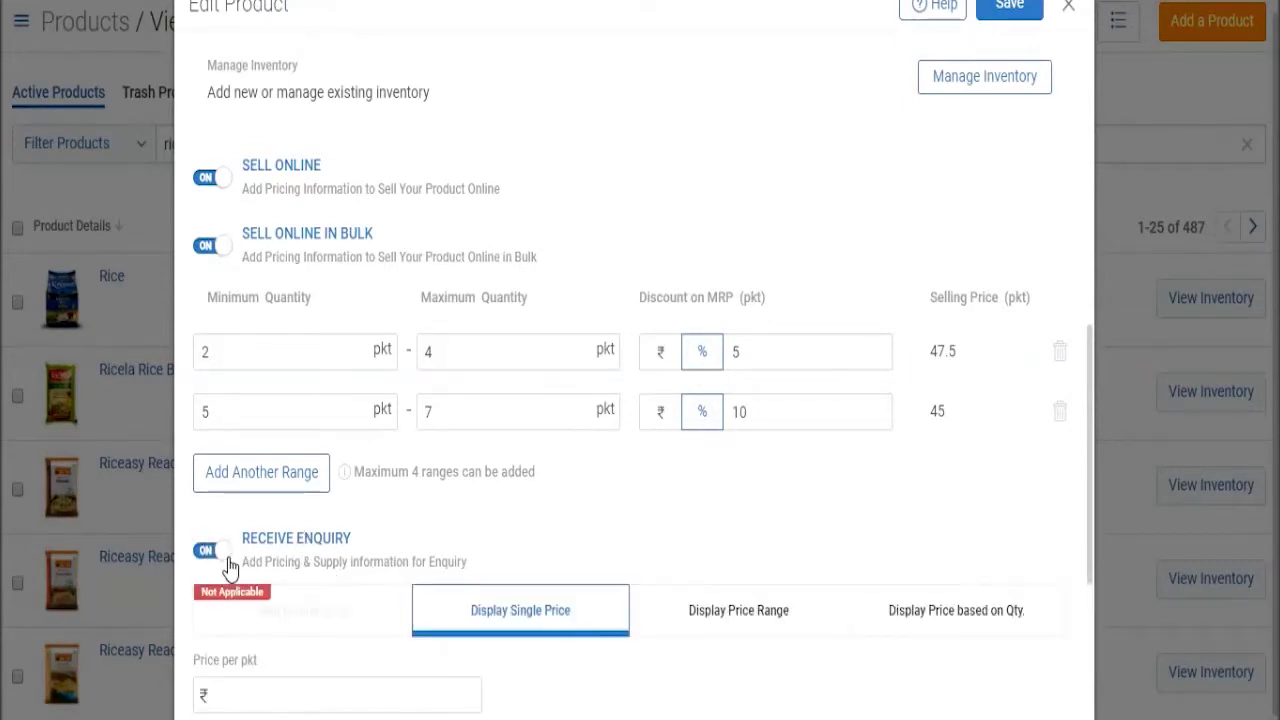
pyautogui.scroll(-3, 225, 560)
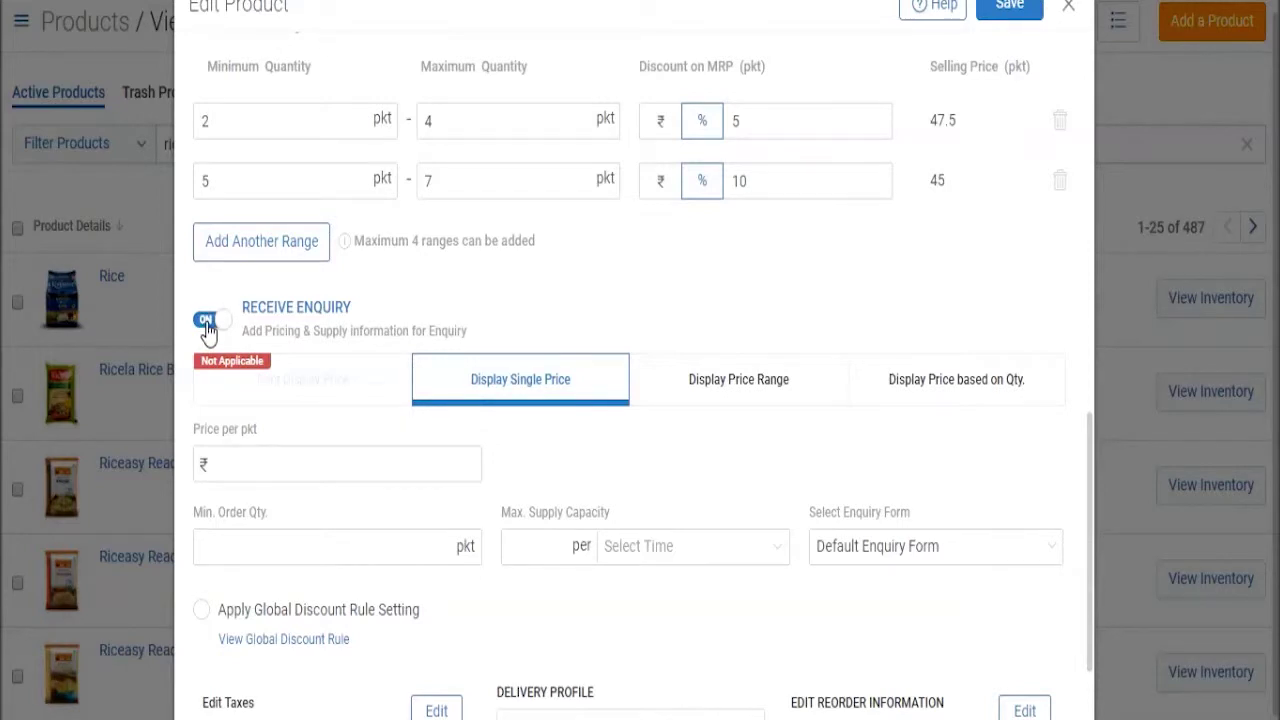
pyautogui.click(206, 325)
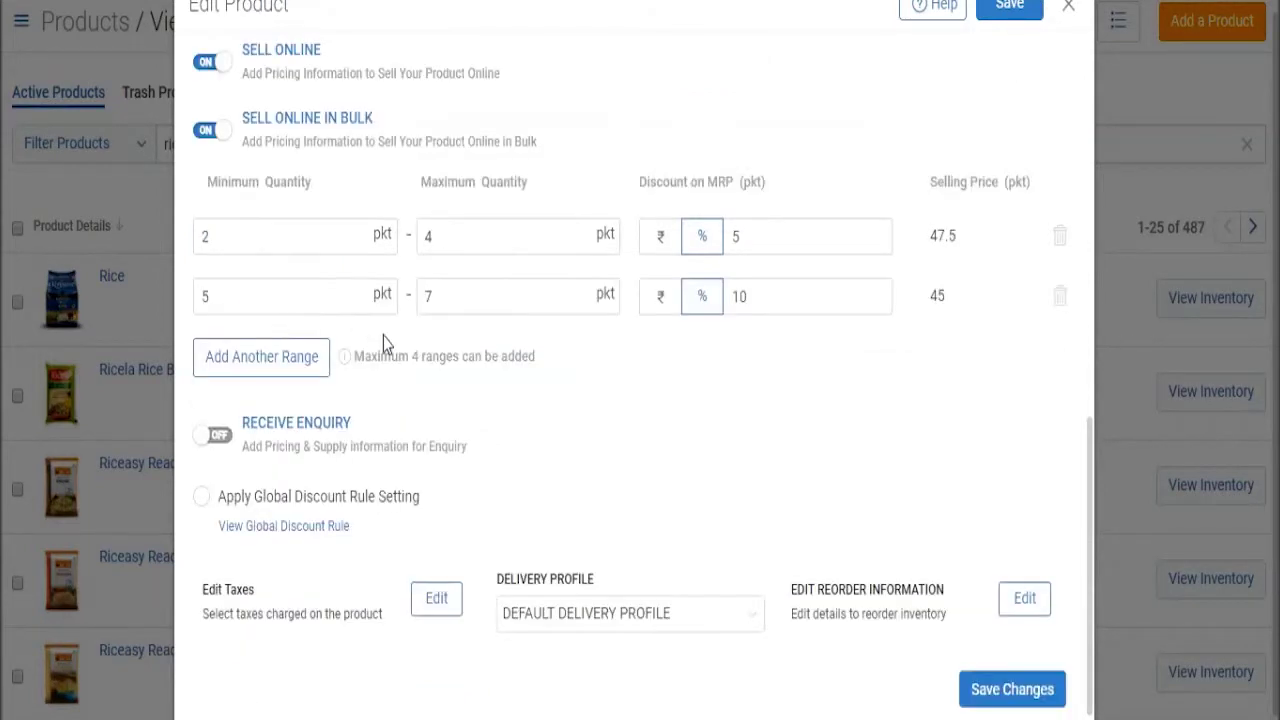
pyautogui.click(450, 610)
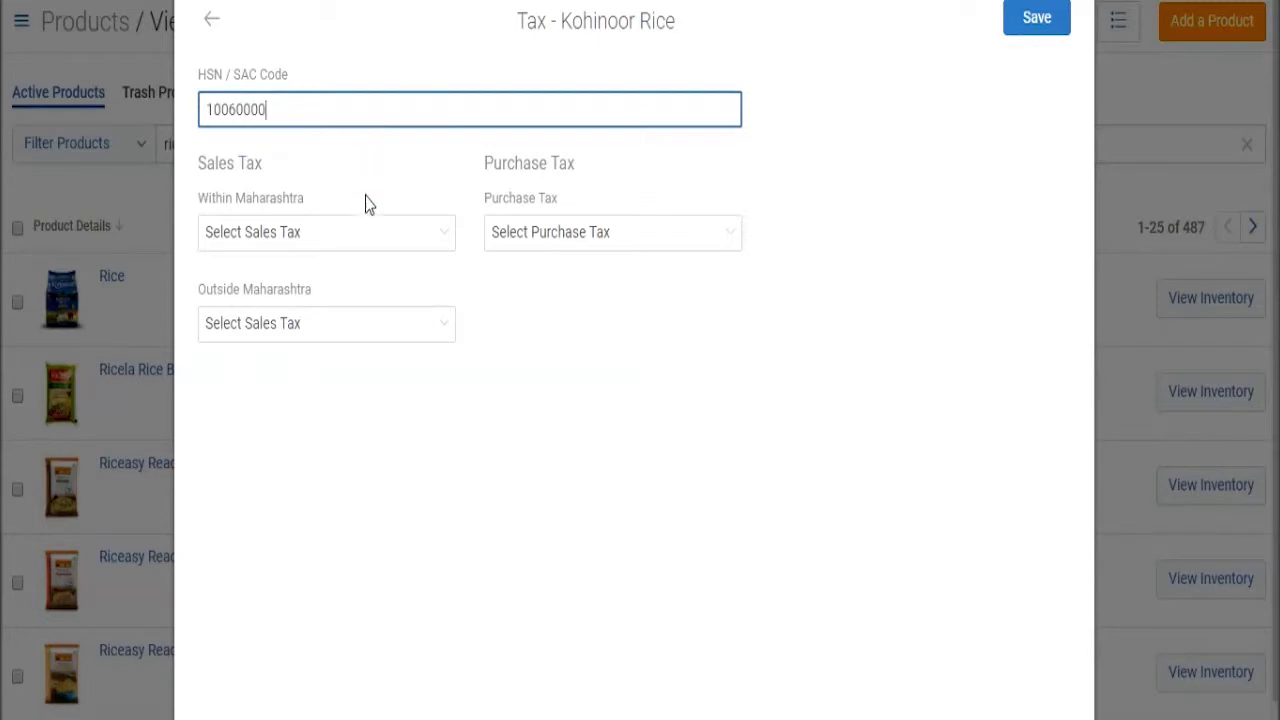
# Set sales tax within and outside Maharashtra to CST @ 2%.
pyautogui.click(370, 251)
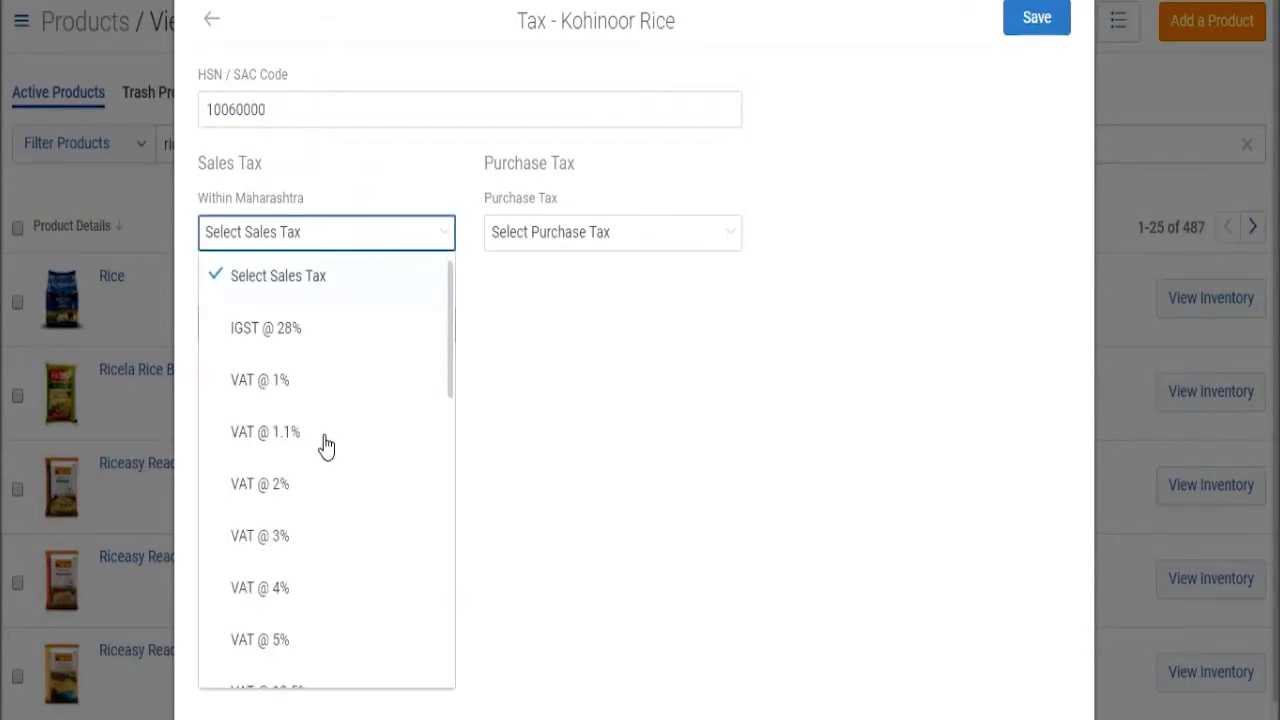
pyautogui.scroll(-7, 322, 450)
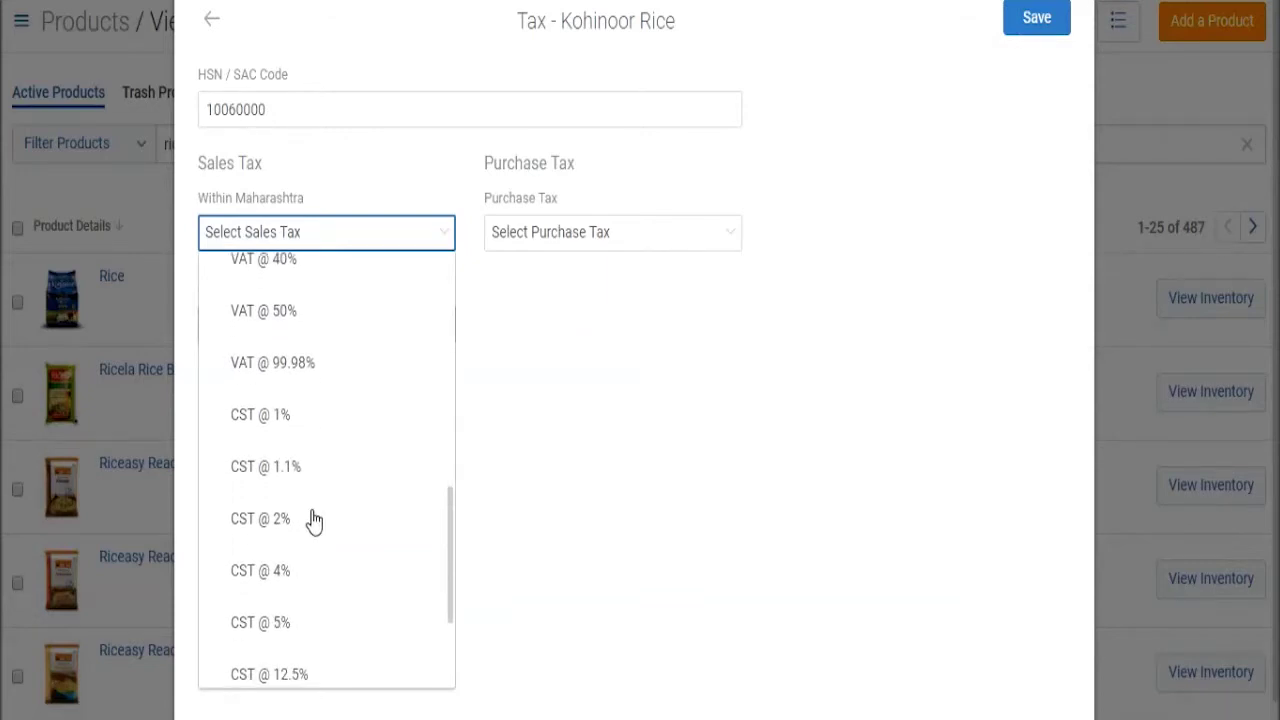
pyautogui.click(310, 518)
pyautogui.click(370, 332)
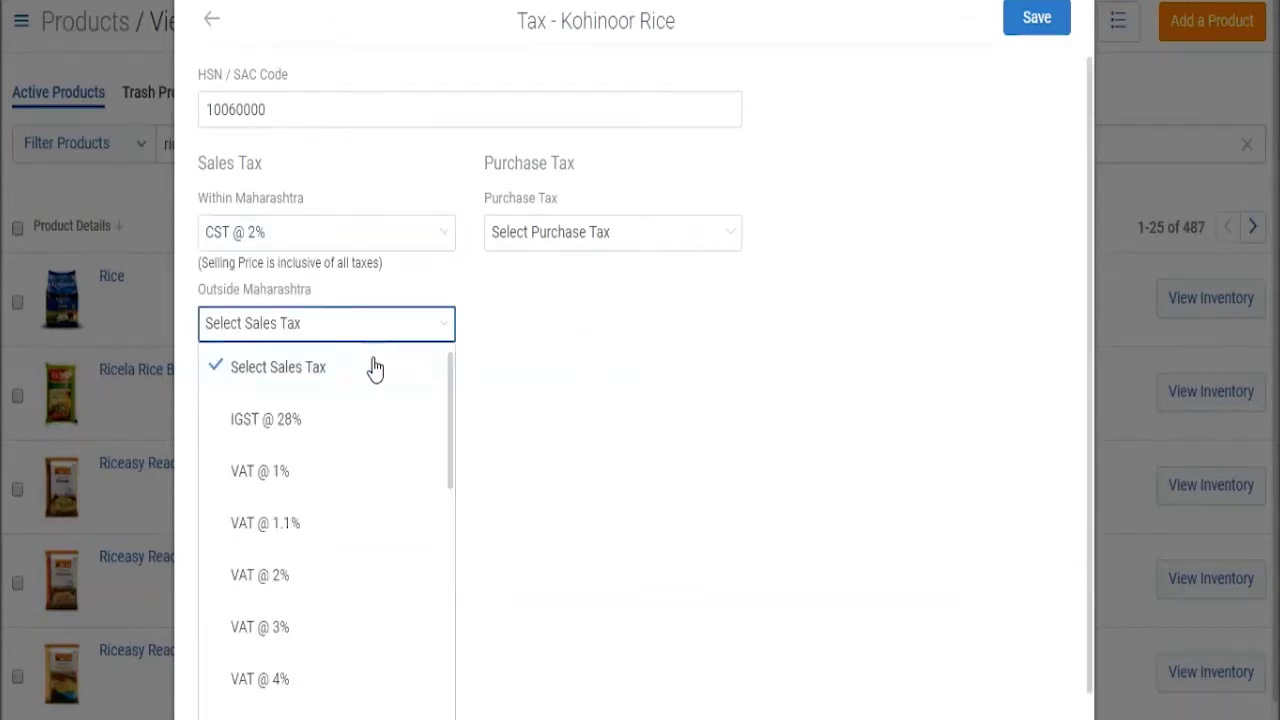
pyautogui.scroll(-8, 371, 366)
pyautogui.click(325, 495)
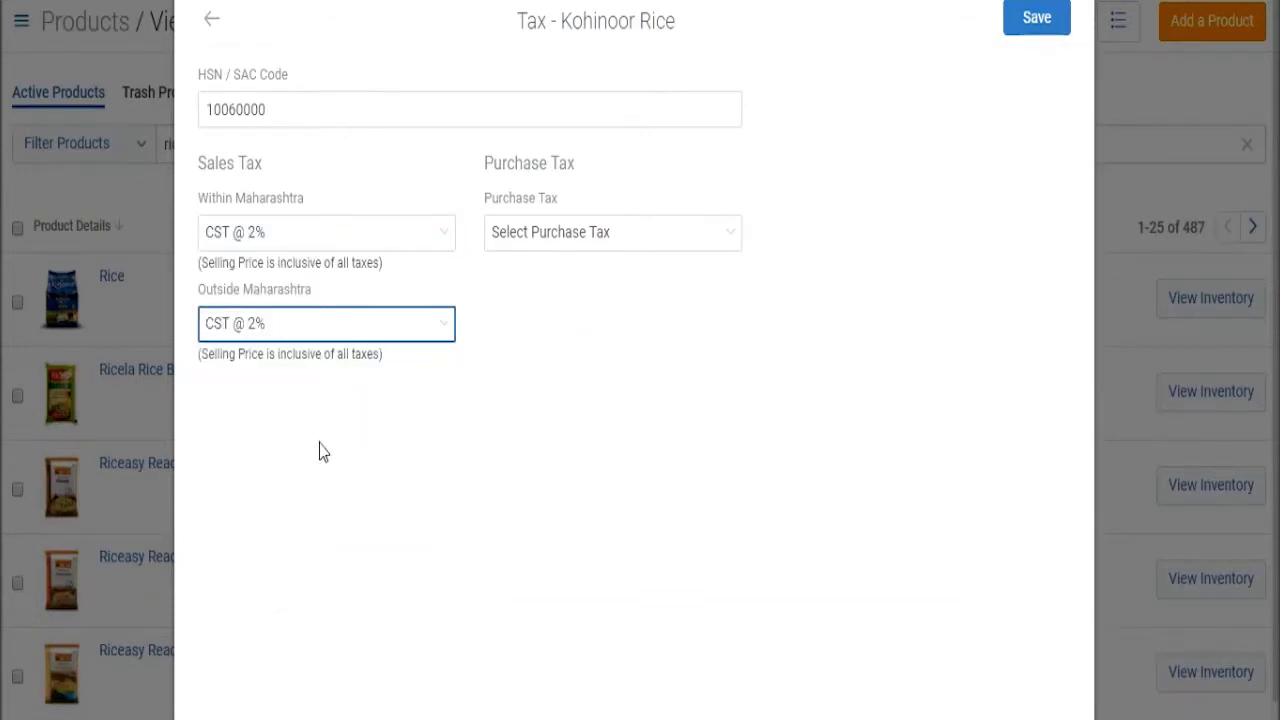
# Choose VAT @ 1.1% as the purchase tax and save the taxes.
pyautogui.click(638, 238)
pyautogui.scroll(-5, 600, 455)
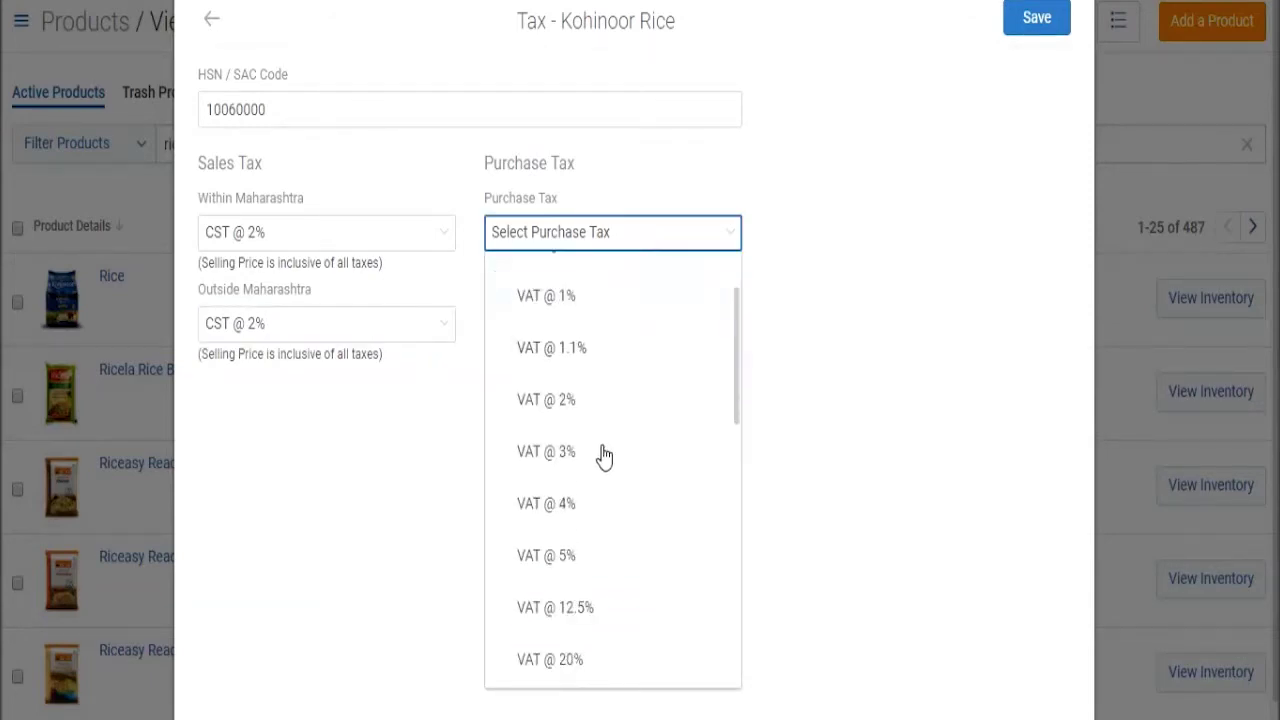
pyautogui.scroll(3, 602, 455)
pyautogui.scroll(3, 600, 450)
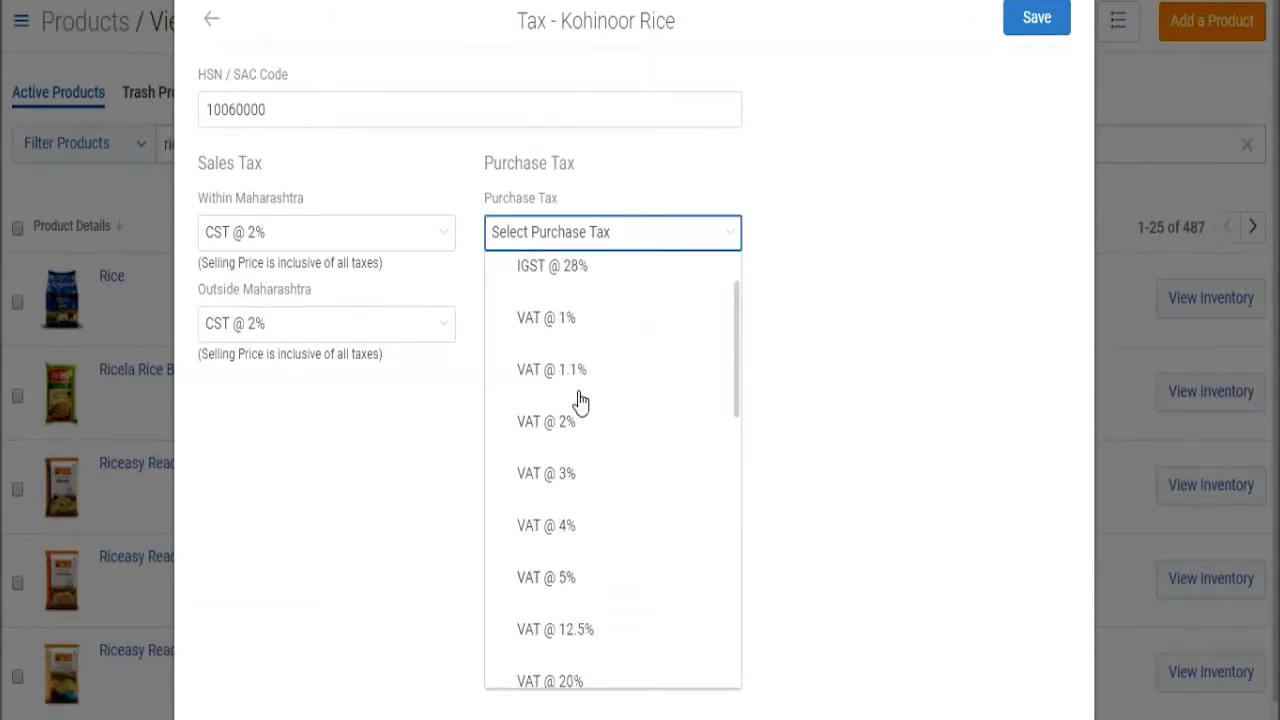
pyautogui.click(578, 440)
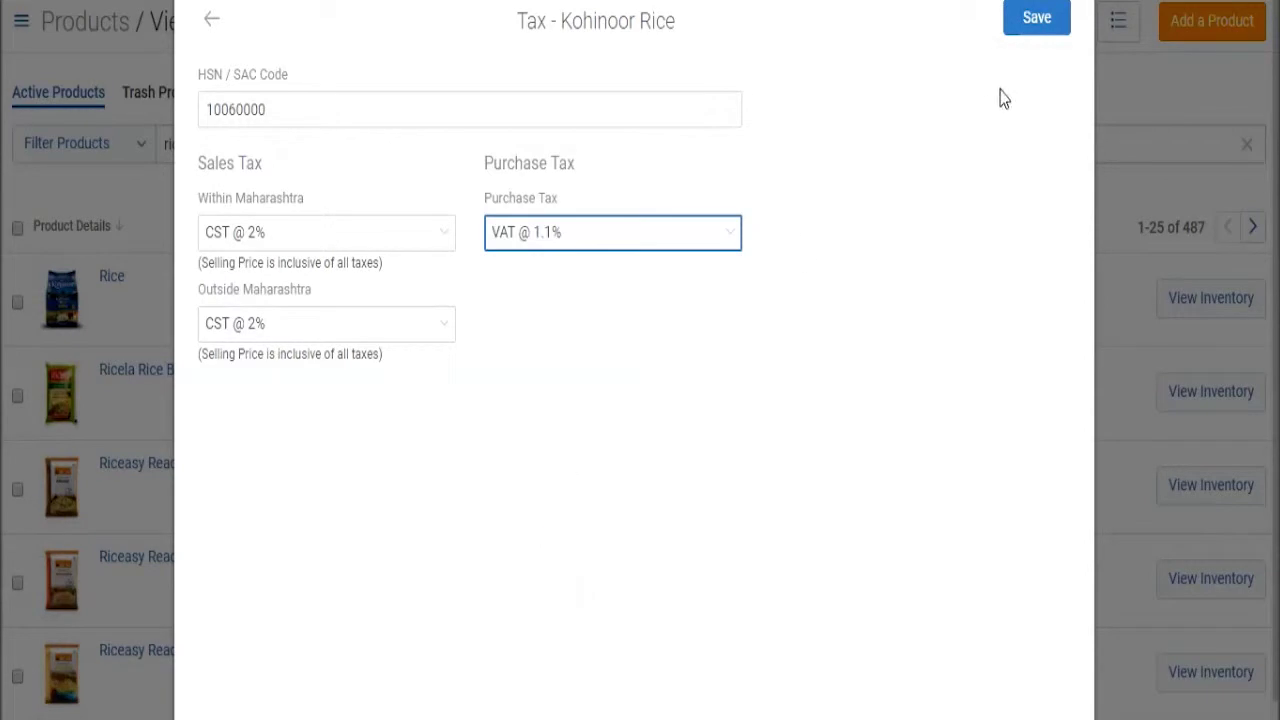
pyautogui.click(1050, 33)
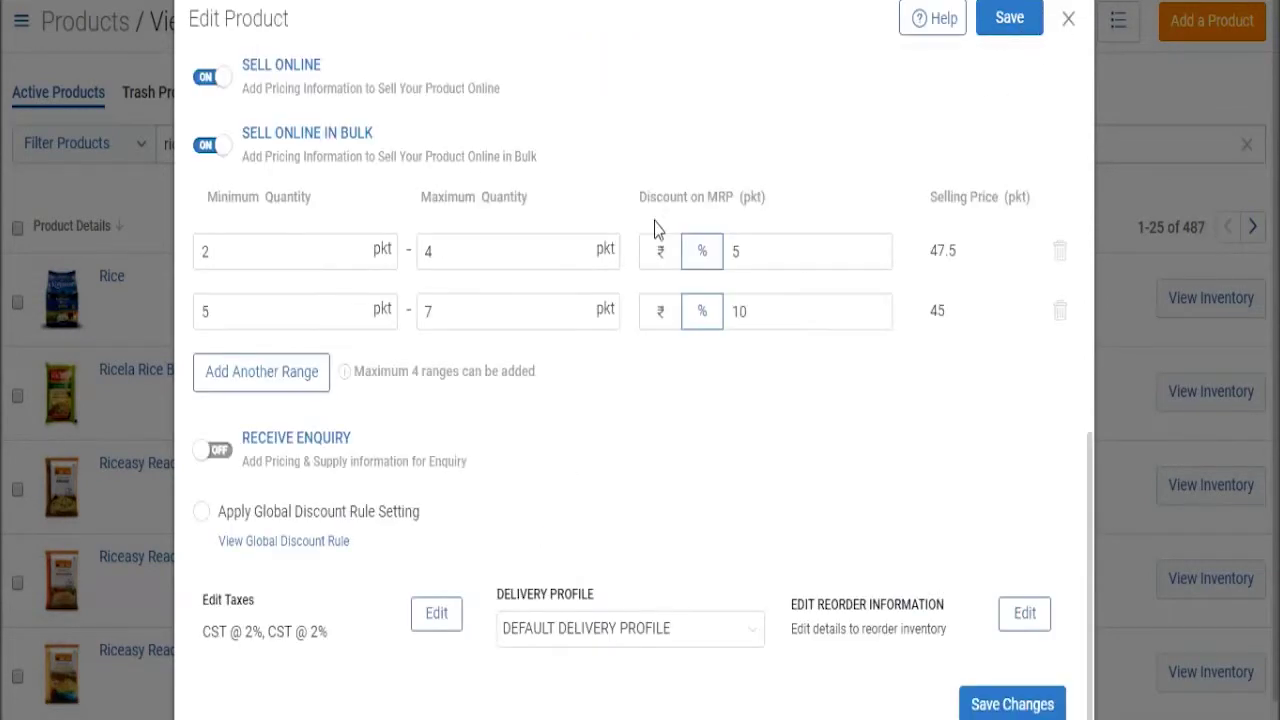
# Assign the Maharashtra Profile delivery profile and save Kohinoor Rice.
pyautogui.scroll(-1, 673, 417)
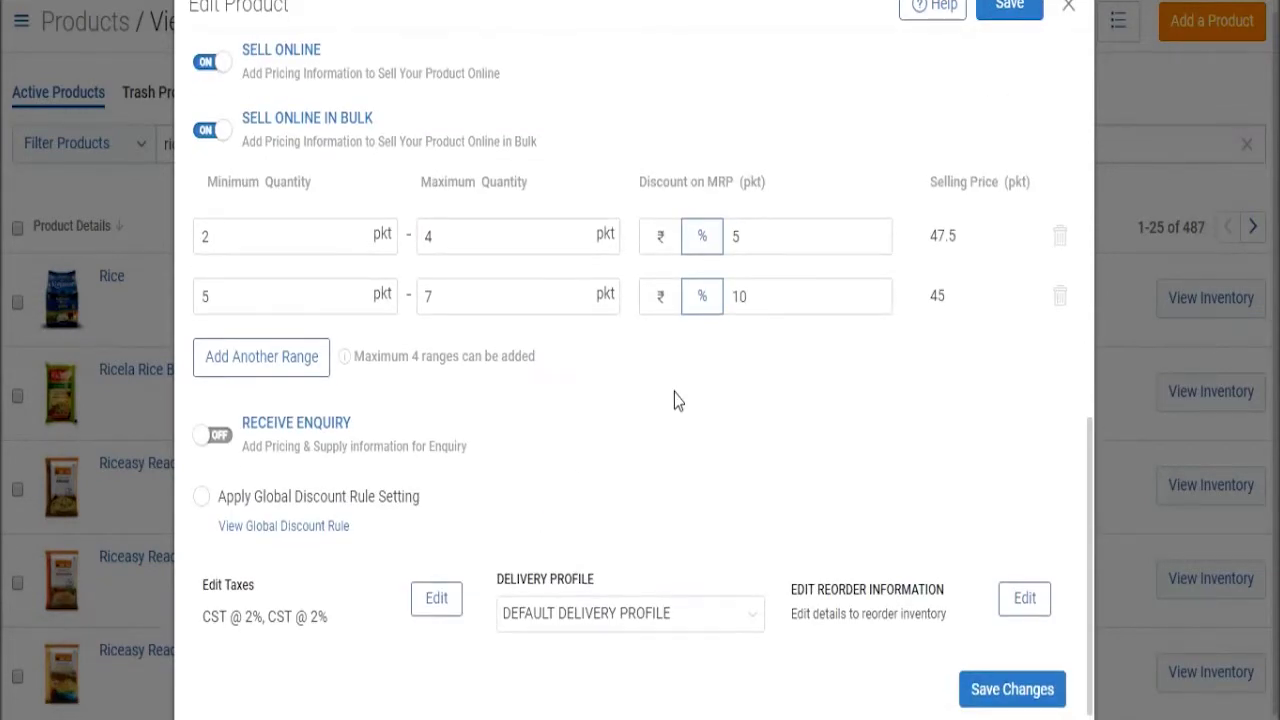
pyautogui.click(645, 626)
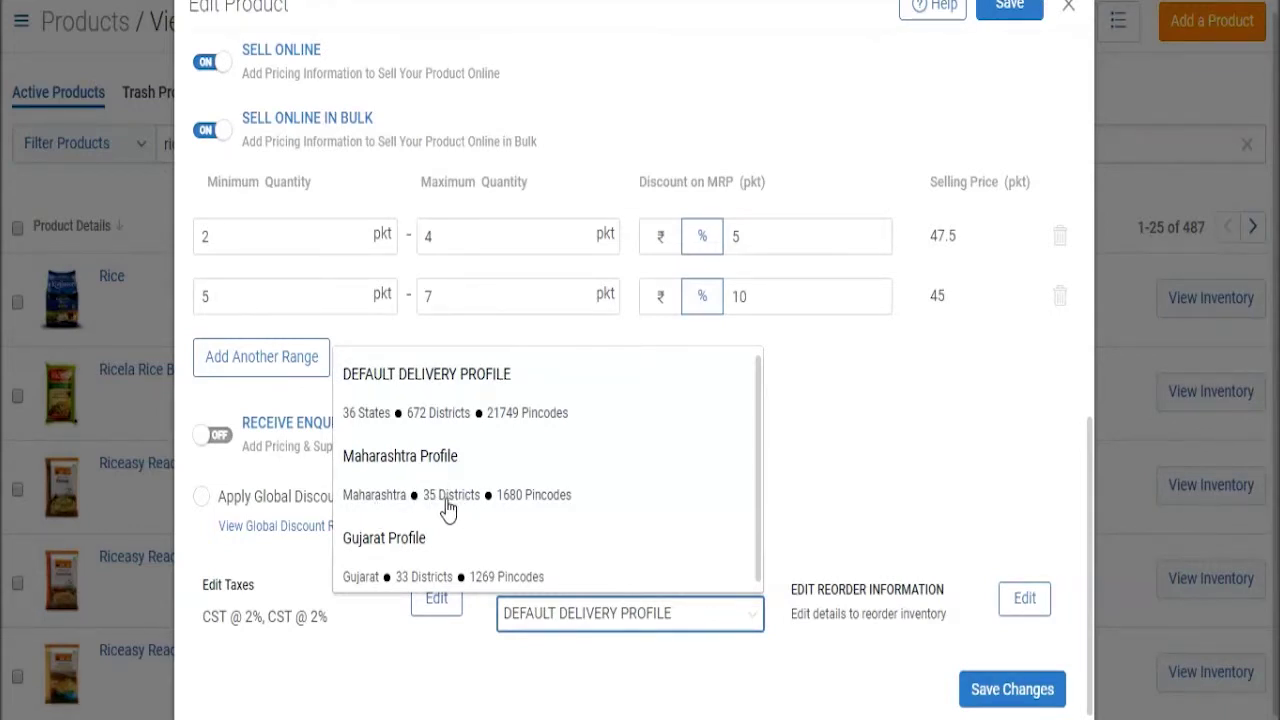
pyautogui.click(524, 510)
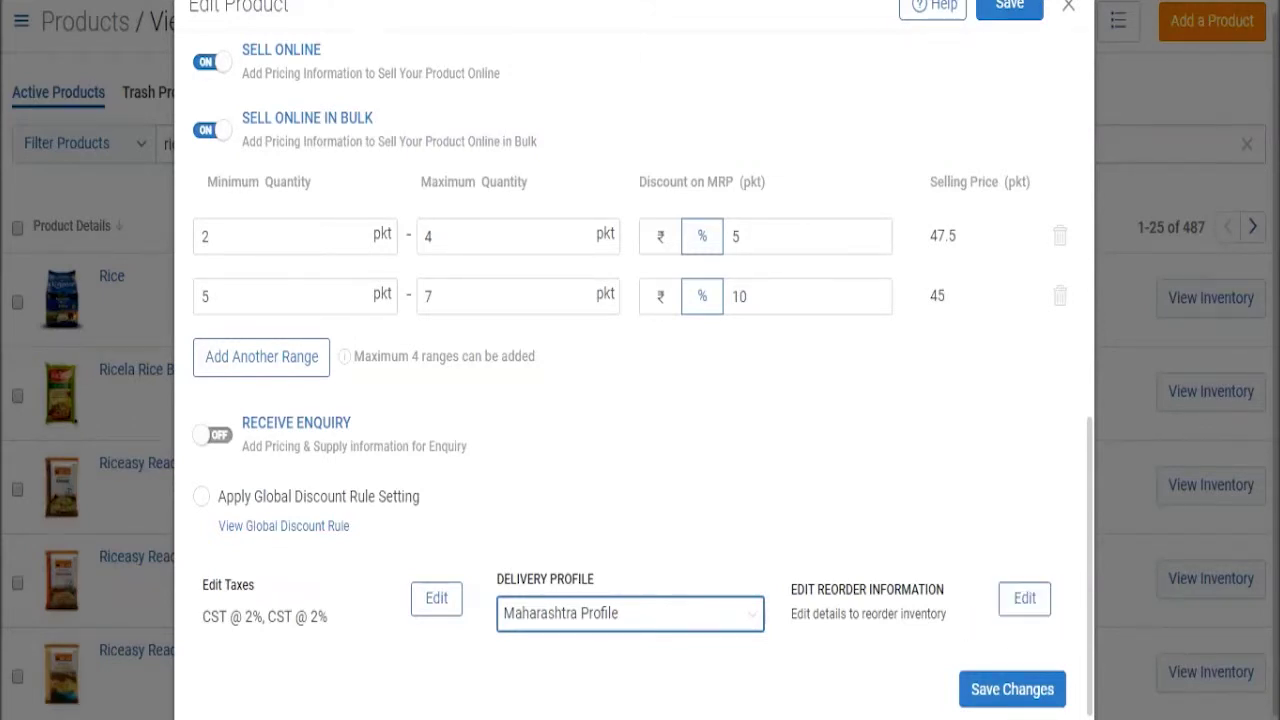
pyautogui.scroll(10, 823, 414)
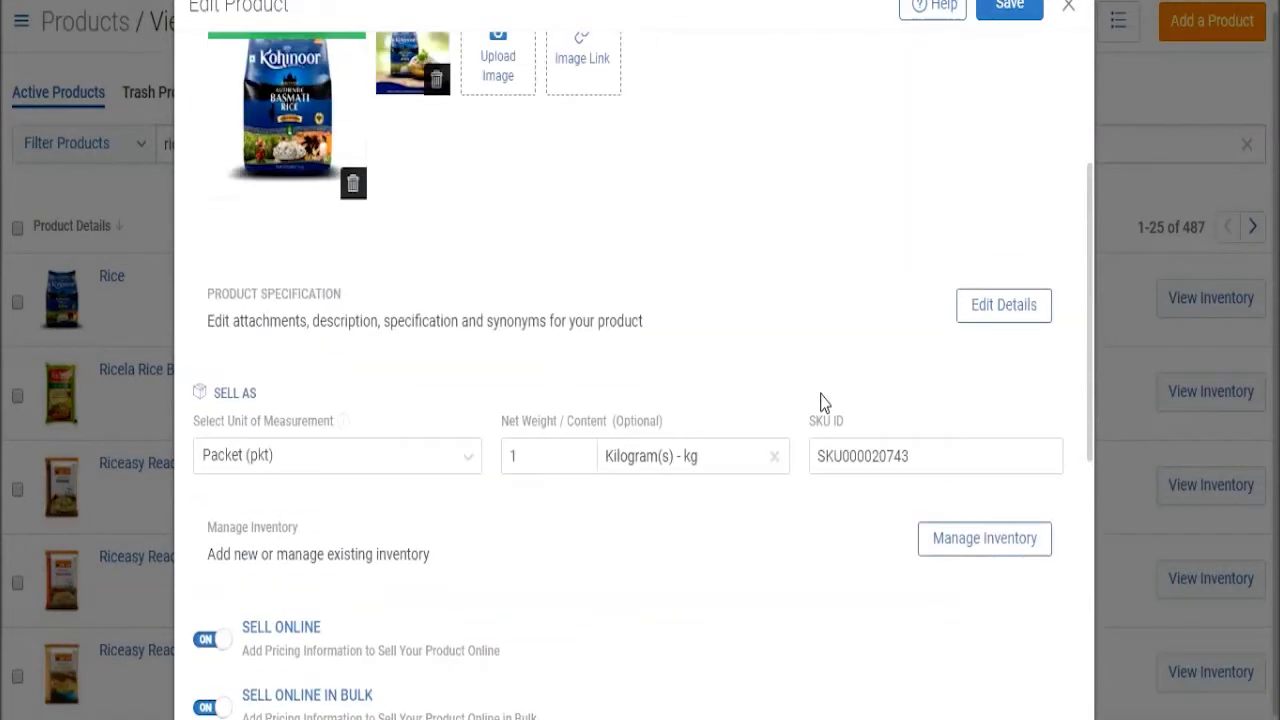
pyautogui.scroll(1, 937, 214)
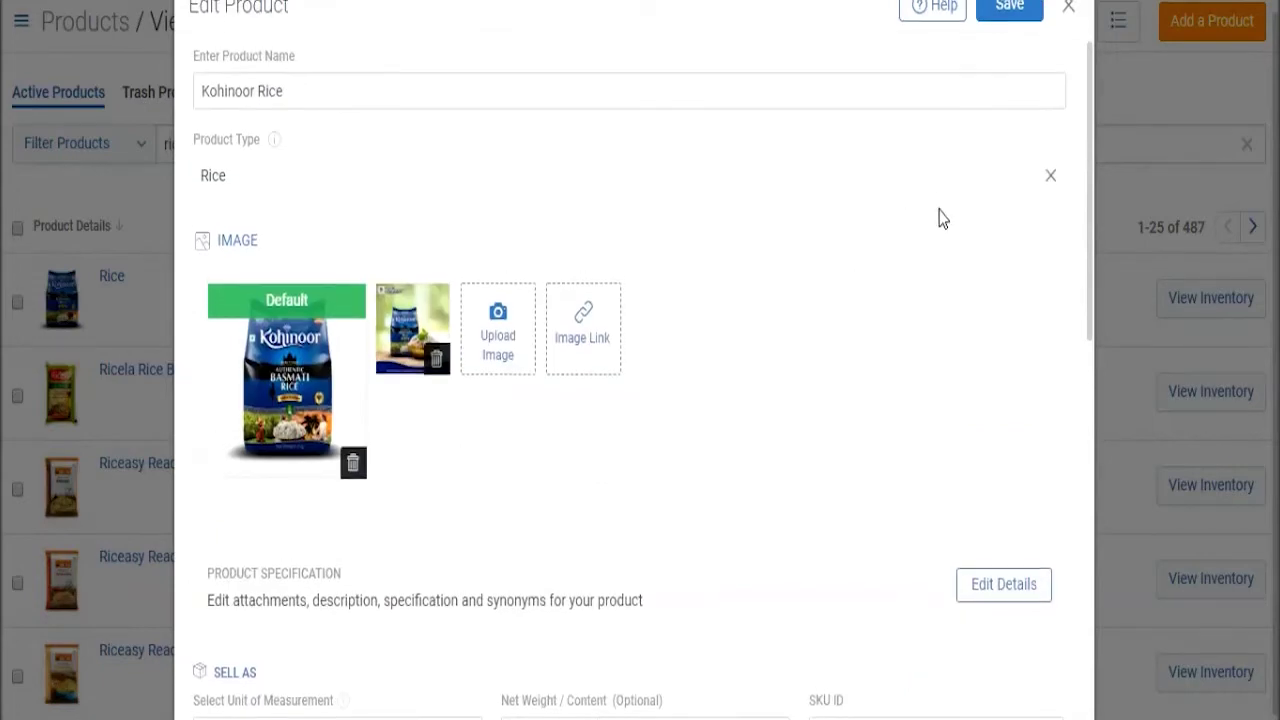
pyautogui.click(1010, 28)
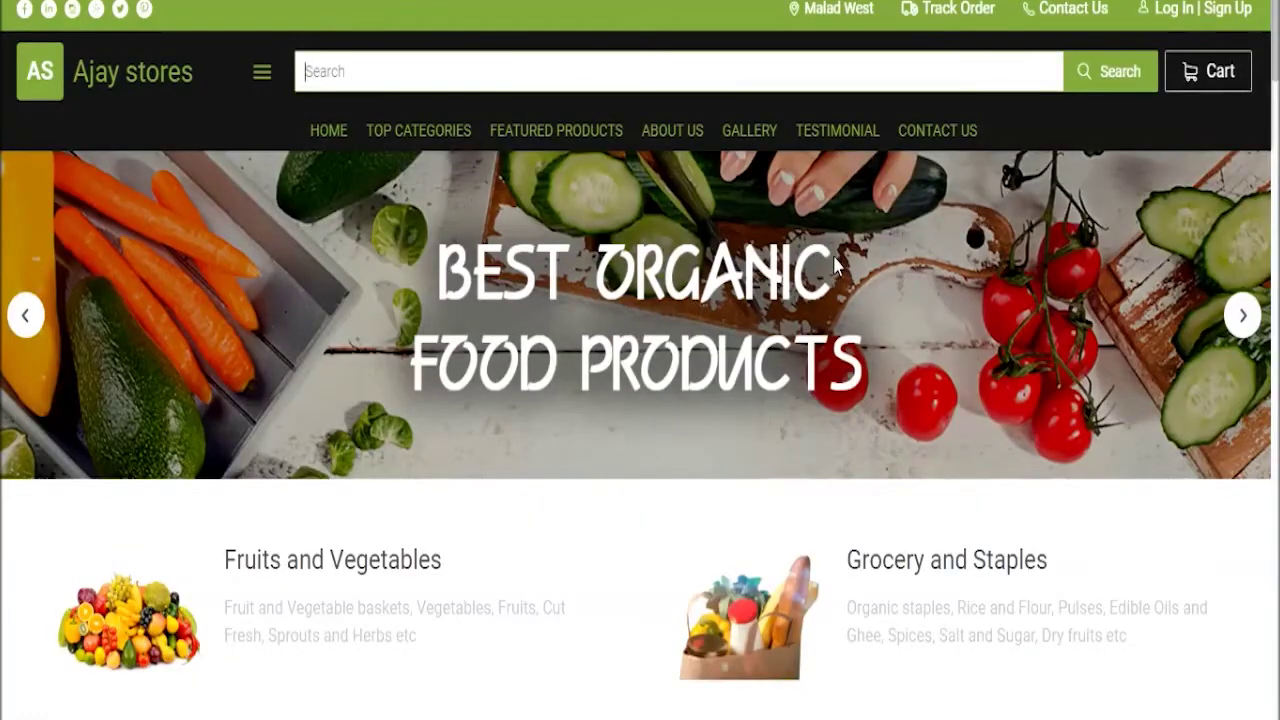
# Search the Ajay stores storefront for 'kohinoor rice'.
pyautogui.click(450, 62)
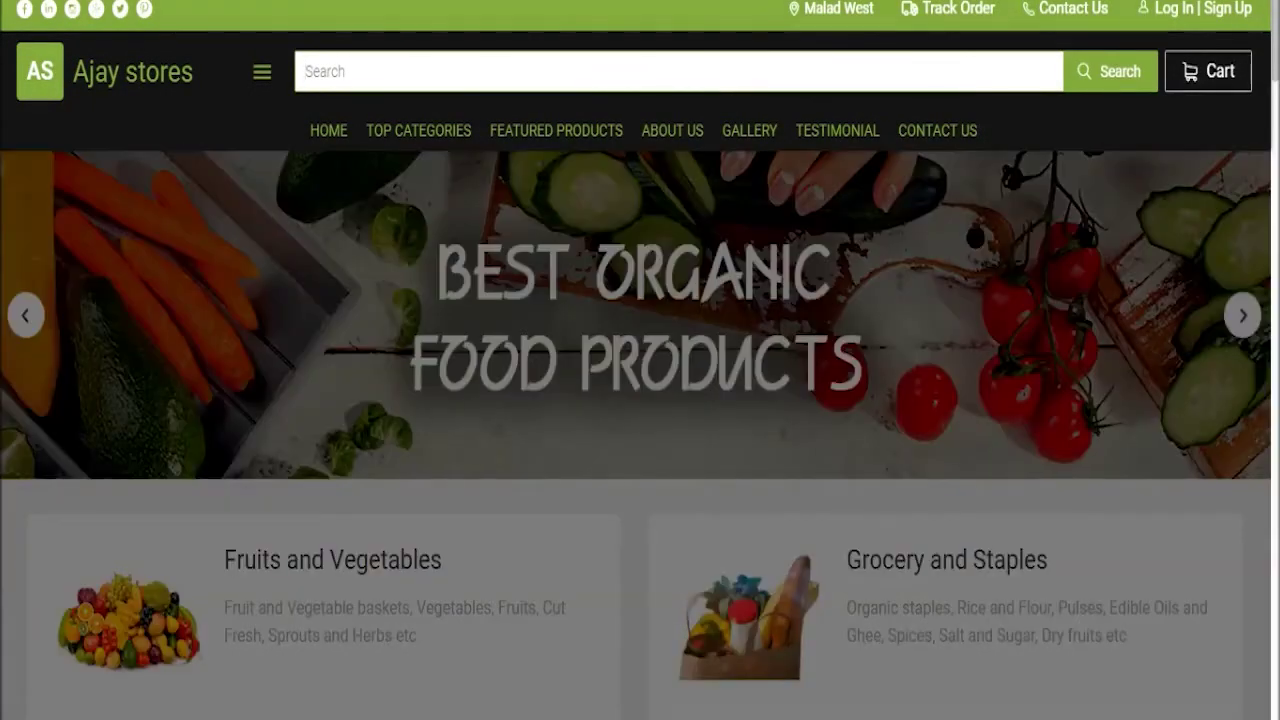
pyautogui.write('kohinoor')
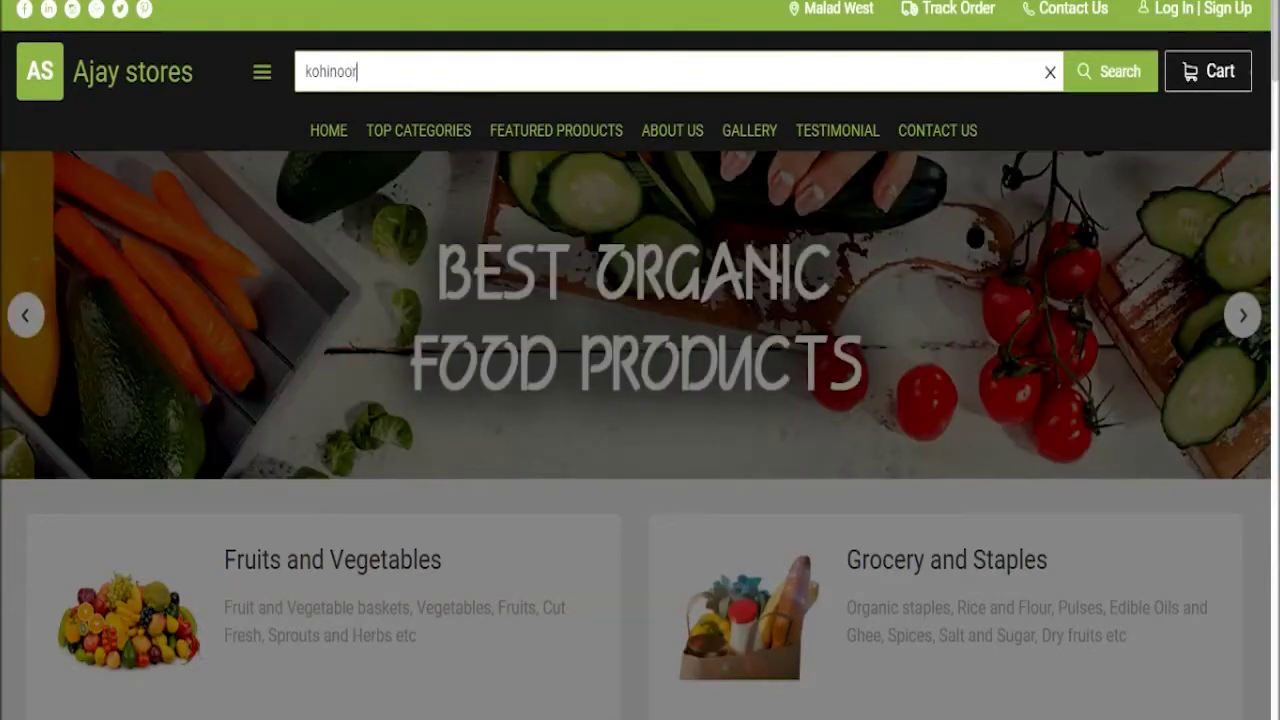
pyautogui.write(' rice')
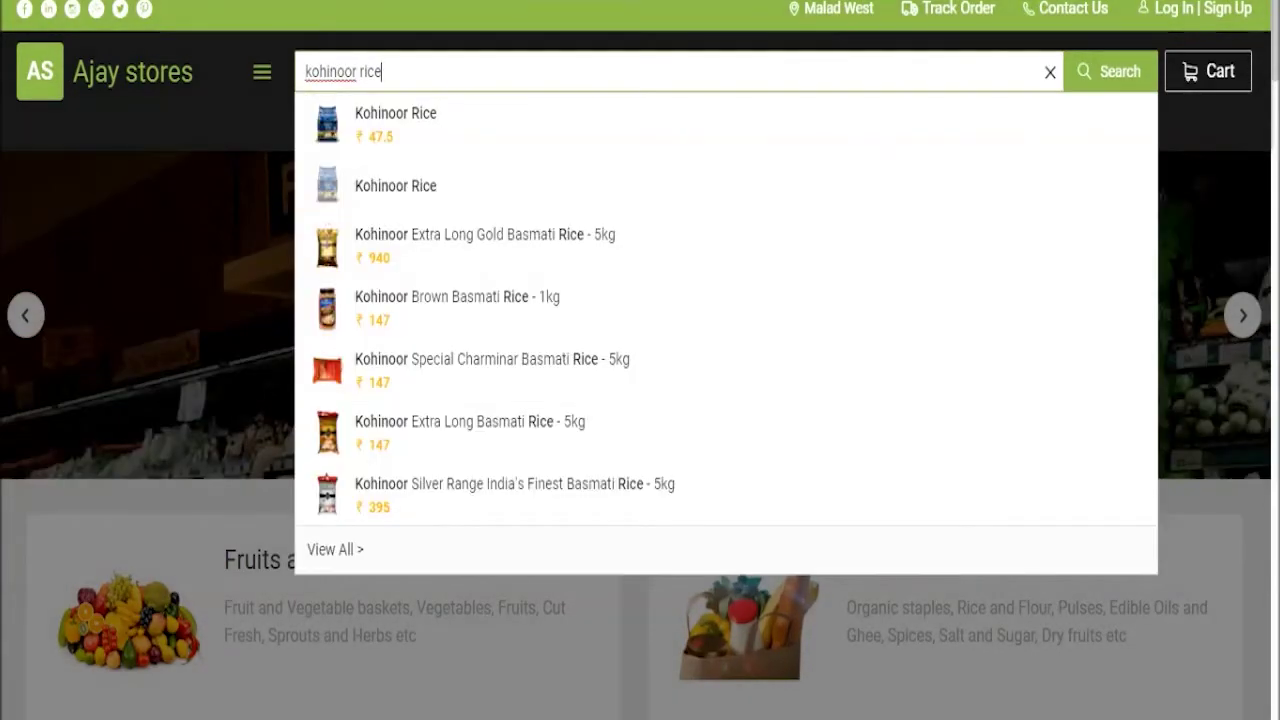
pyautogui.press('Return')
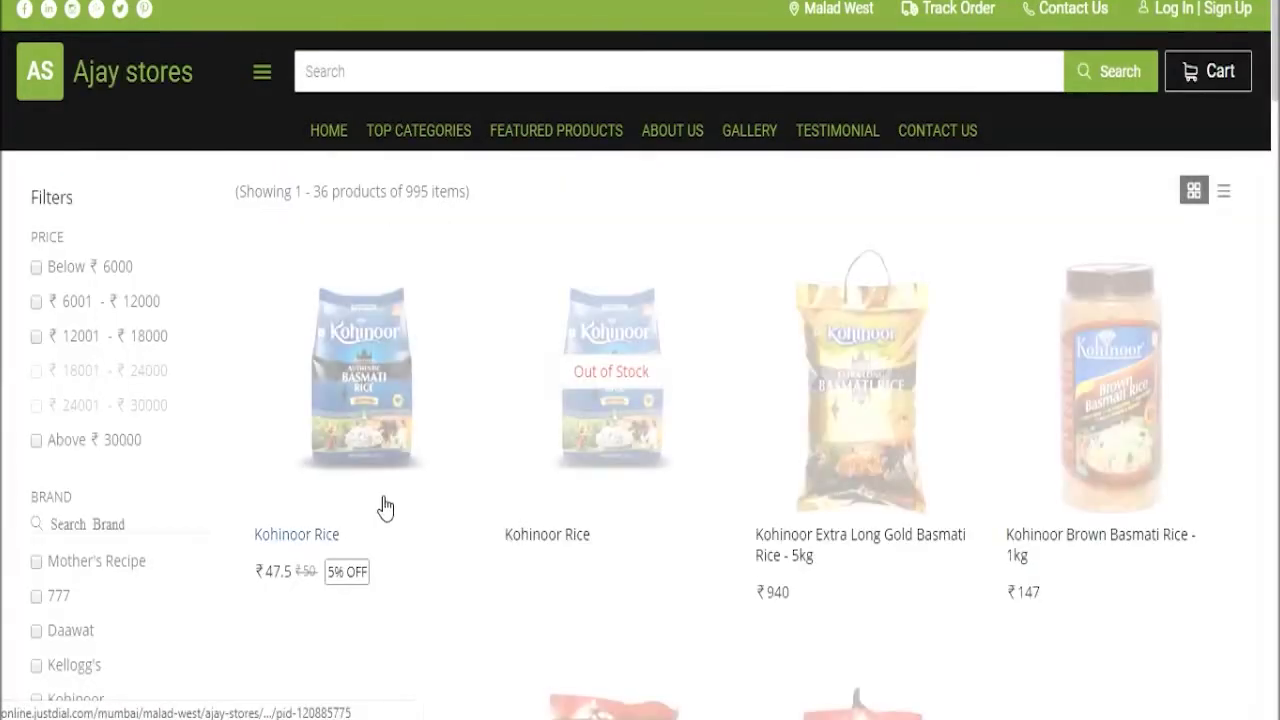
# Open the Kohinoor Rice product page, view its second photo and Basmati Rice type.
pyautogui.click(388, 415)
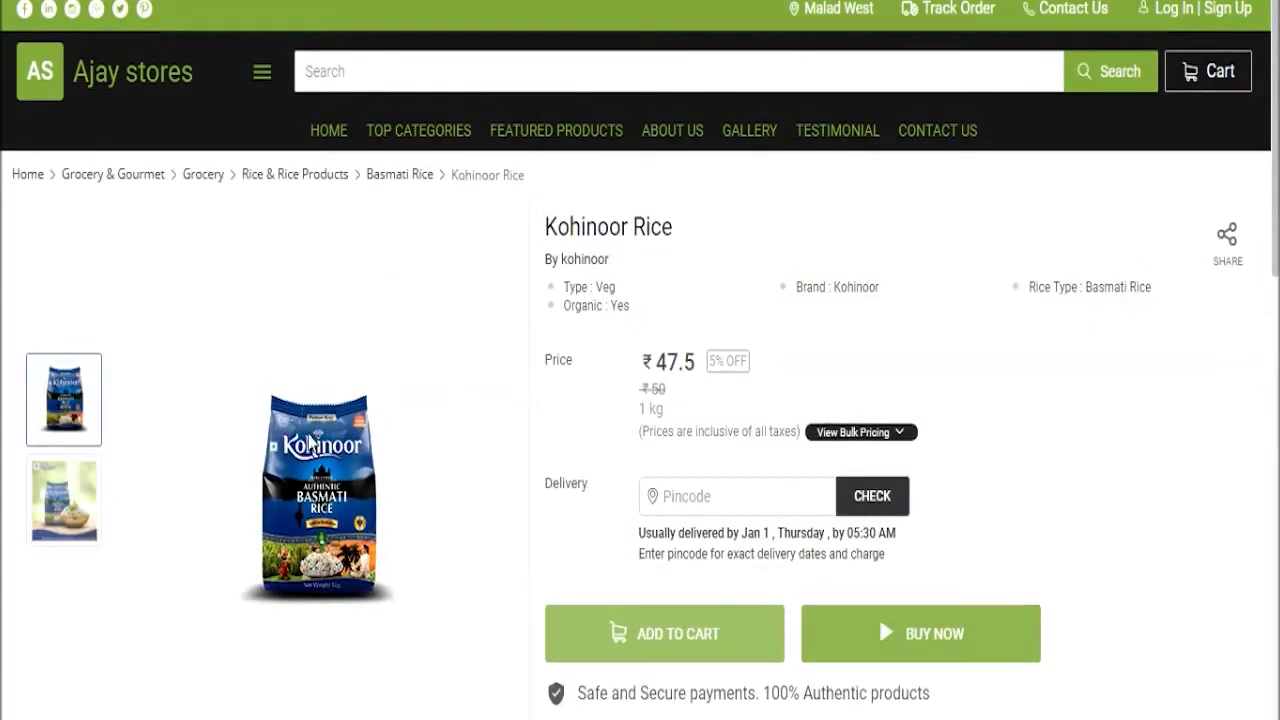
pyautogui.click(47, 500)
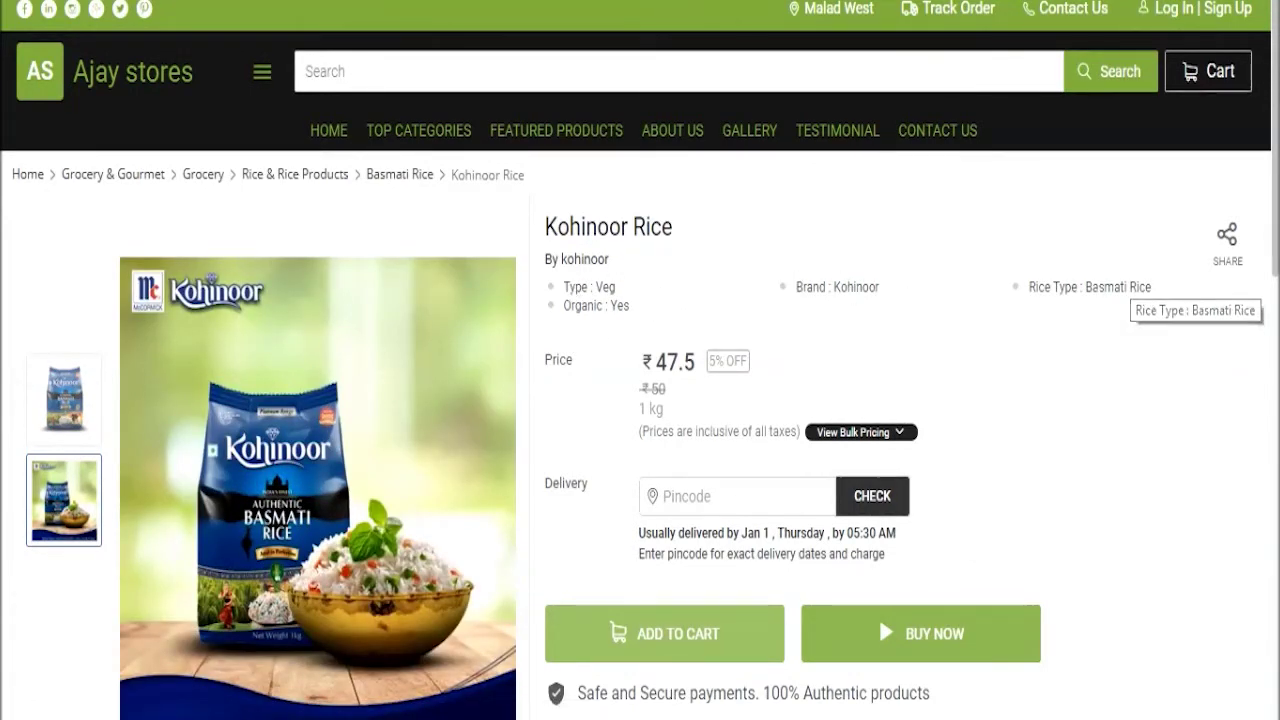
pyautogui.moveTo(1150, 288); pyautogui.dragTo(1086, 288)
pyautogui.click(1089, 390)
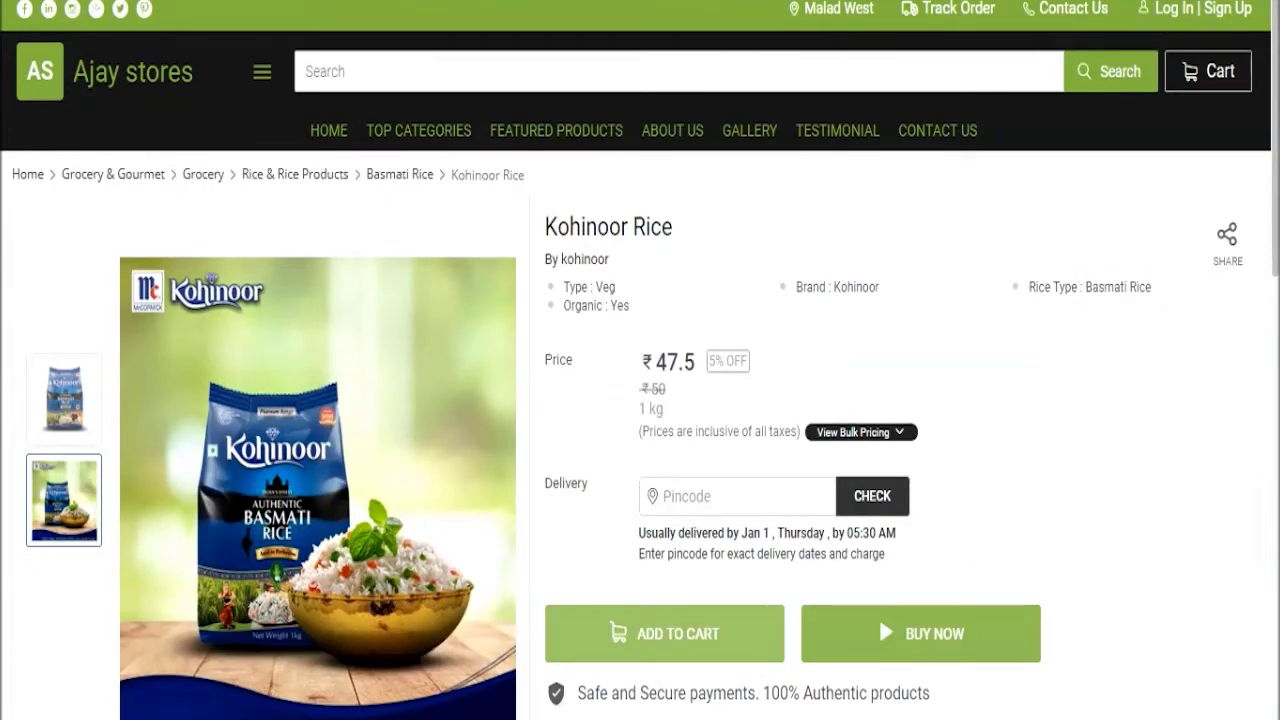
# Reveal the bulk pricing tiers: ₹47.5 for 2–4 pkt and ₹45 for 5–7 pkt.
pyautogui.scroll(-1, 806, 343)
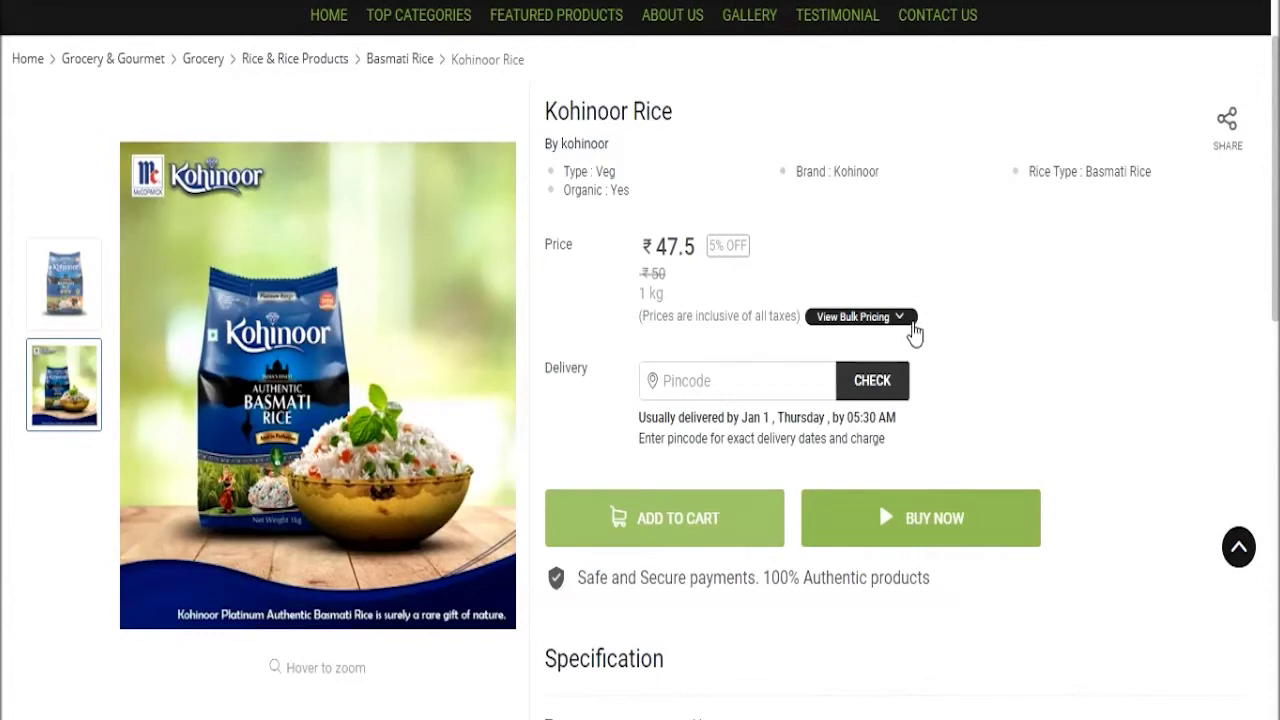
pyautogui.click(876, 318)
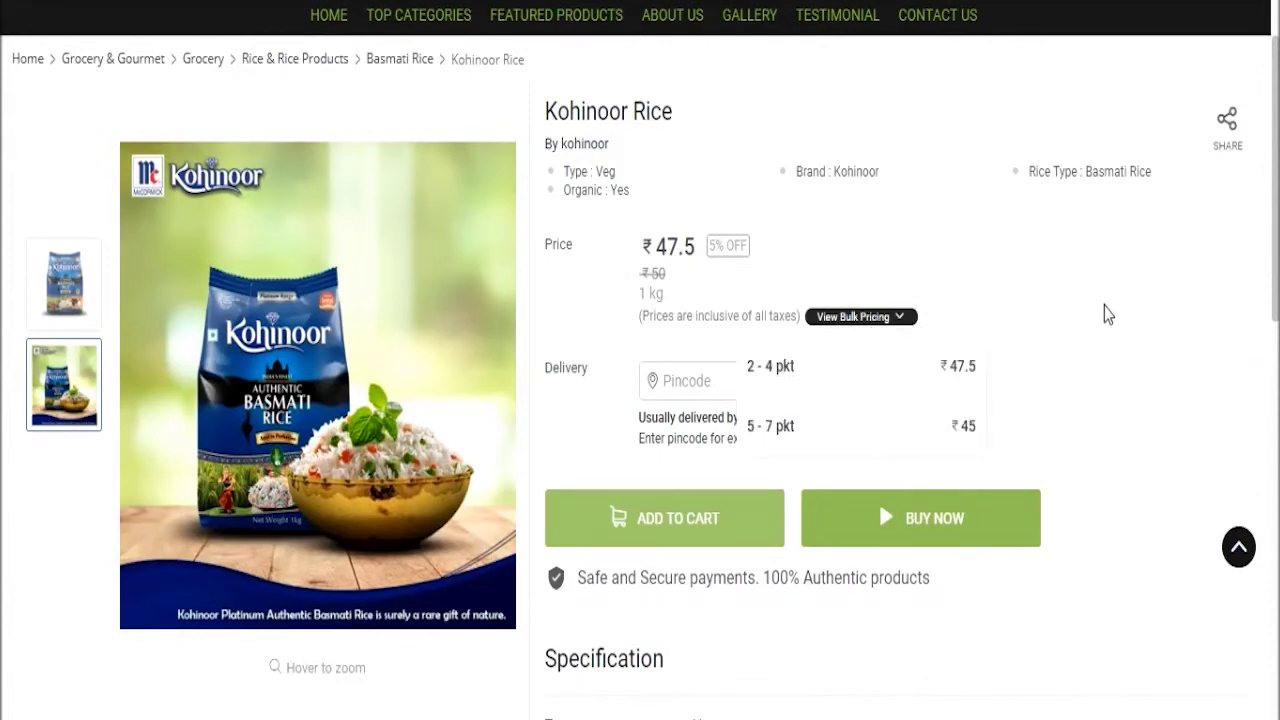
pyautogui.scroll(-4, 988, 312)
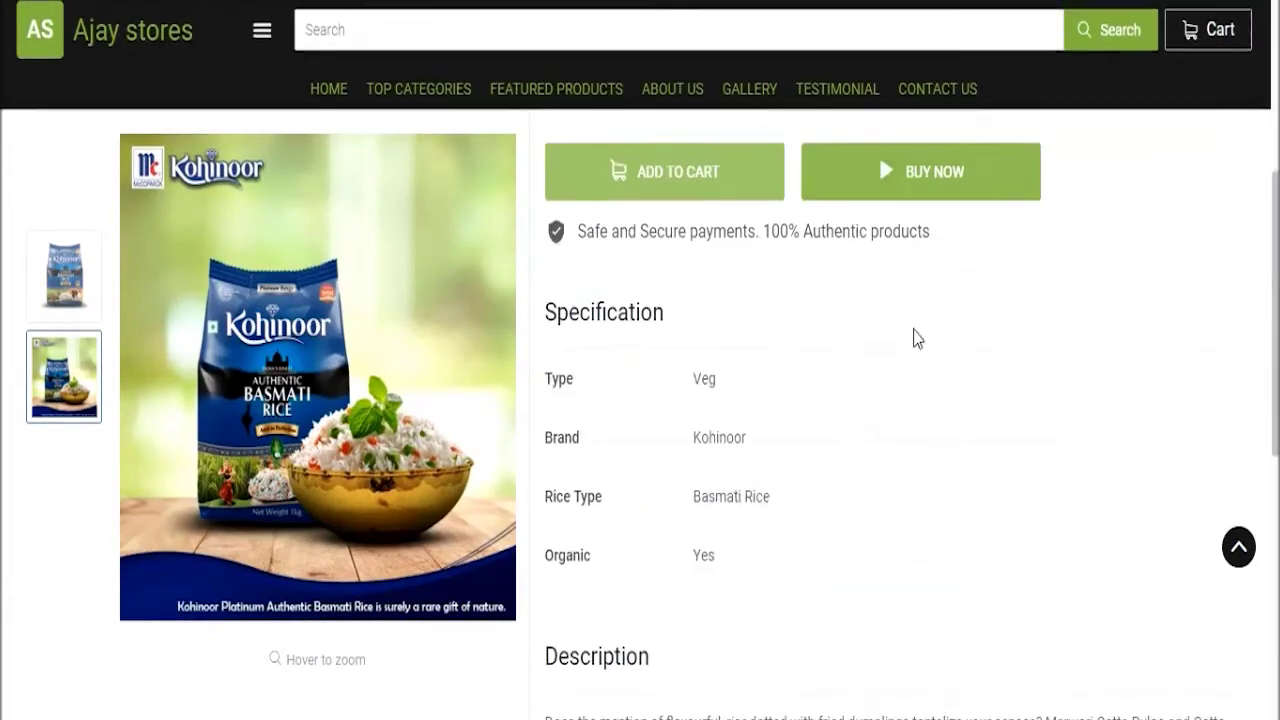
pyautogui.scroll(-5, 791, 505)
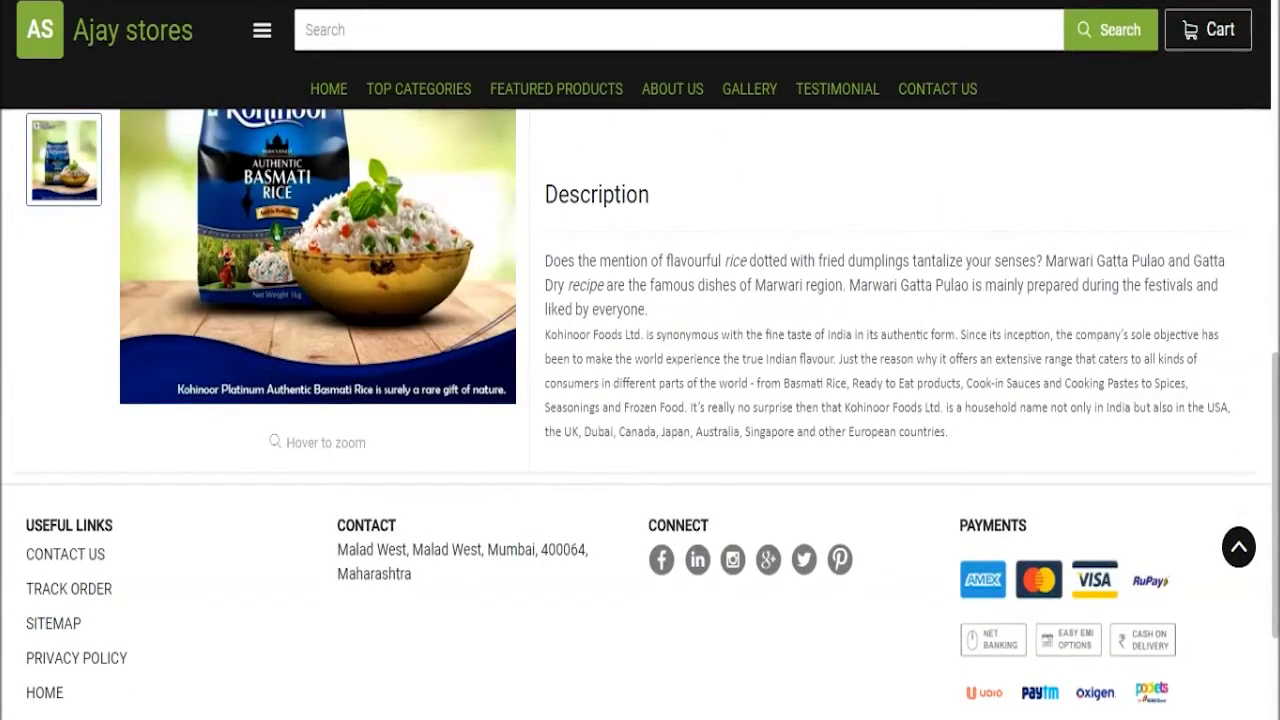
pyautogui.scroll(10, 880, 434)
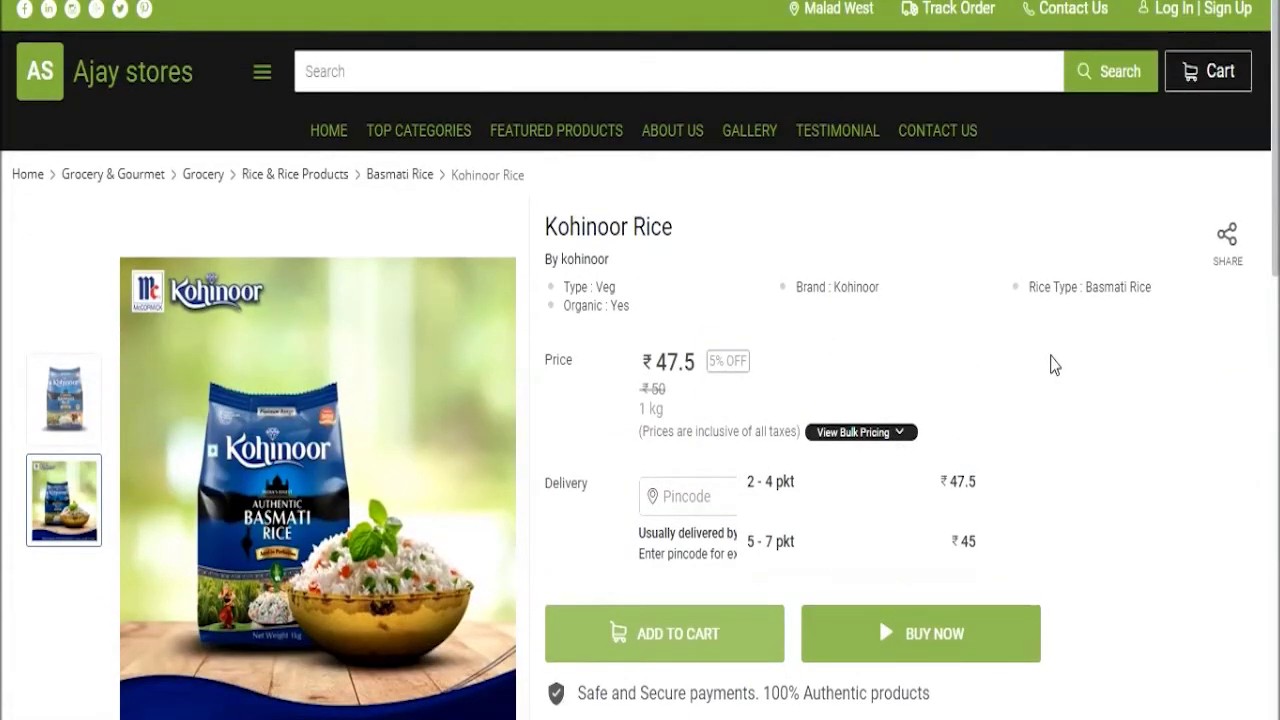